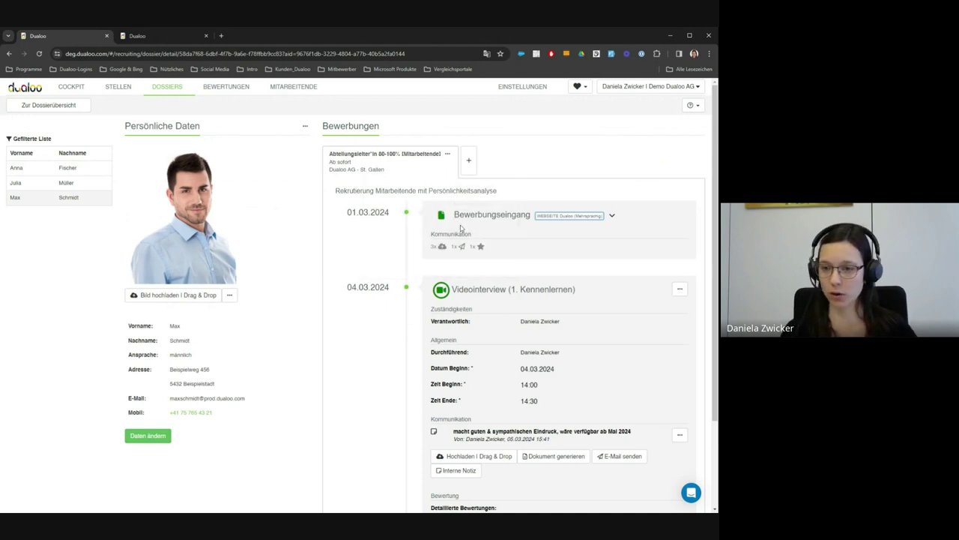
Step: Complete the video interview step and add a Persönlichkeitsanalyse Identify Pro (Erwachsene) step next
scroll(402, 254, "down", 1)
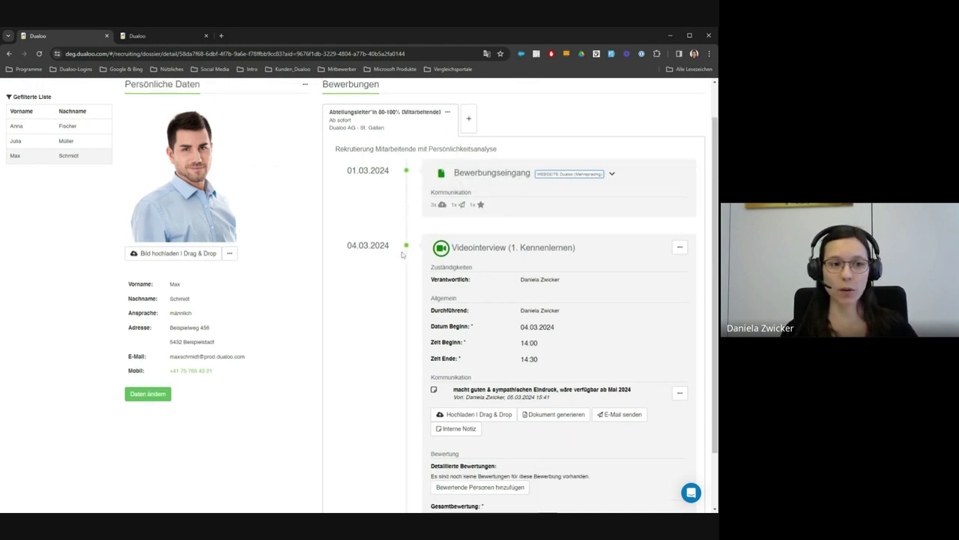
scroll(402, 255, "down", 1)
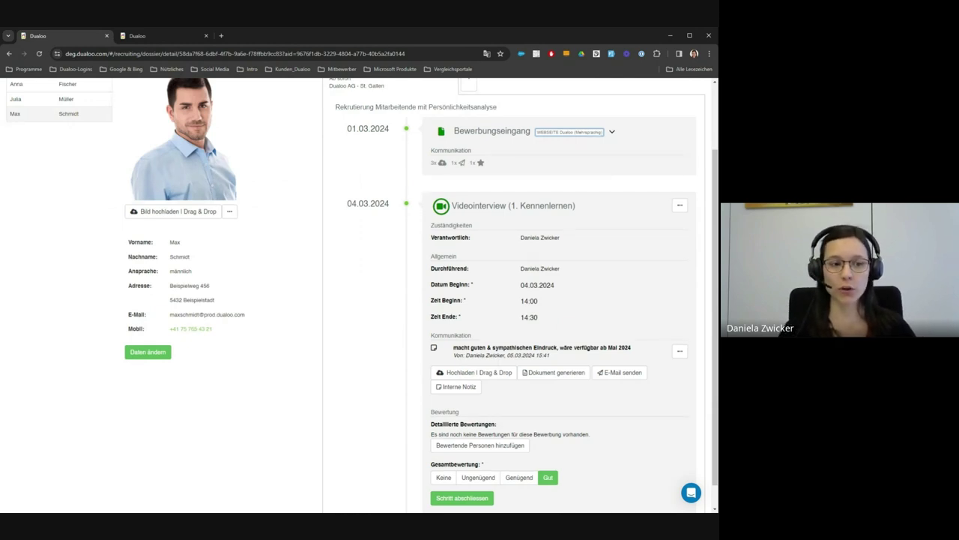
scroll(395, 252, "down", 1)
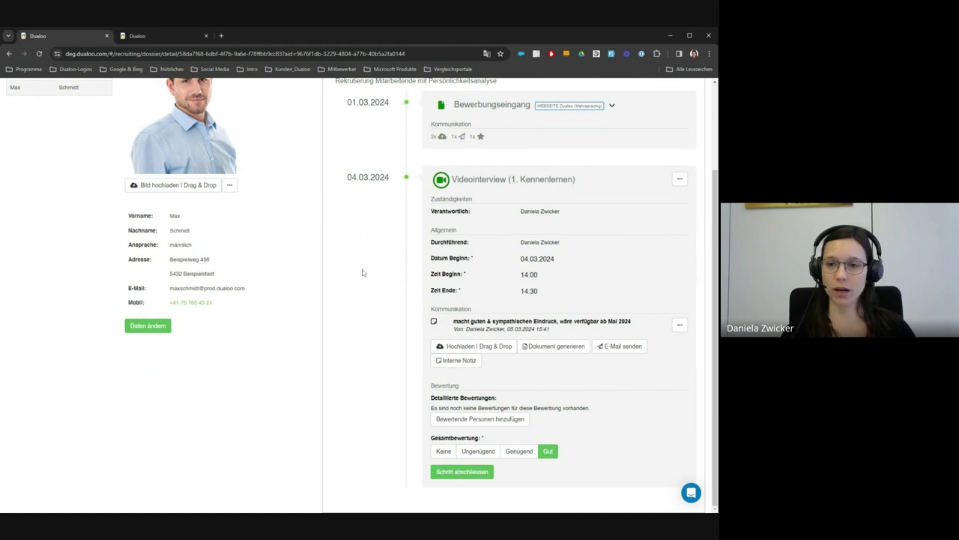
left_click(462, 472)
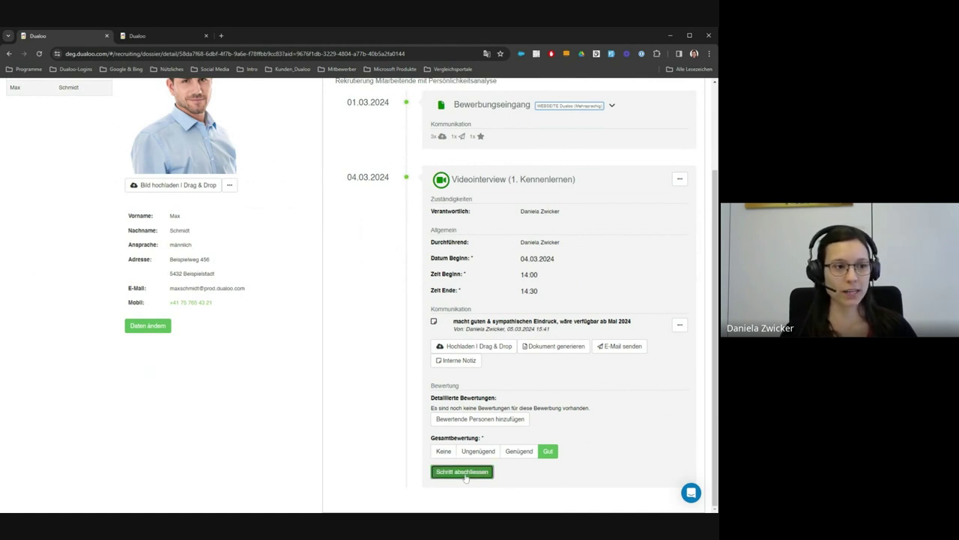
left_click(300, 170)
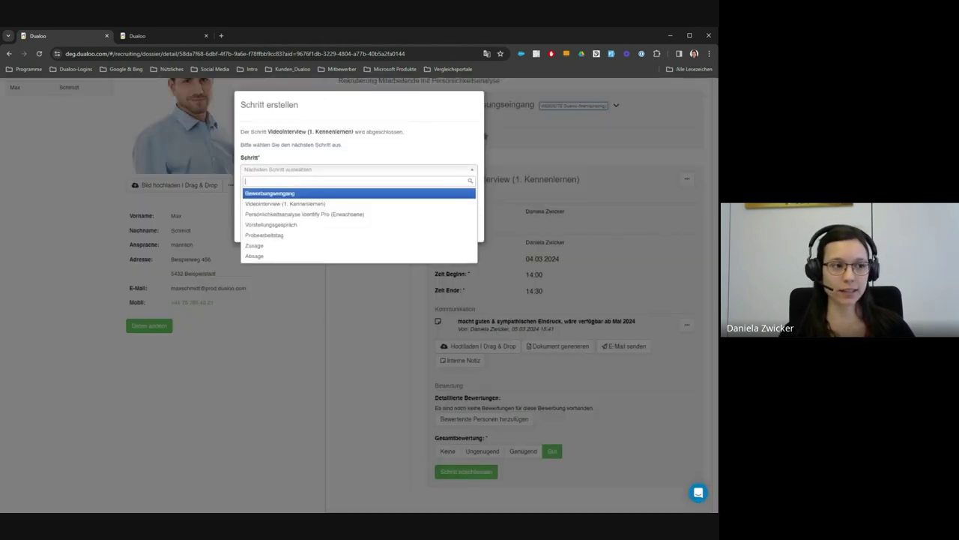
left_click(287, 215)
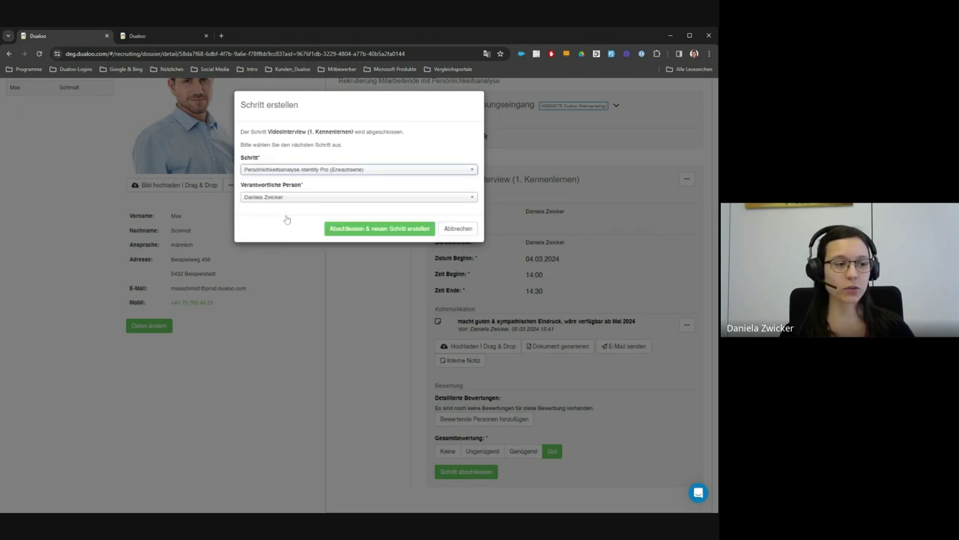
left_click(341, 230)
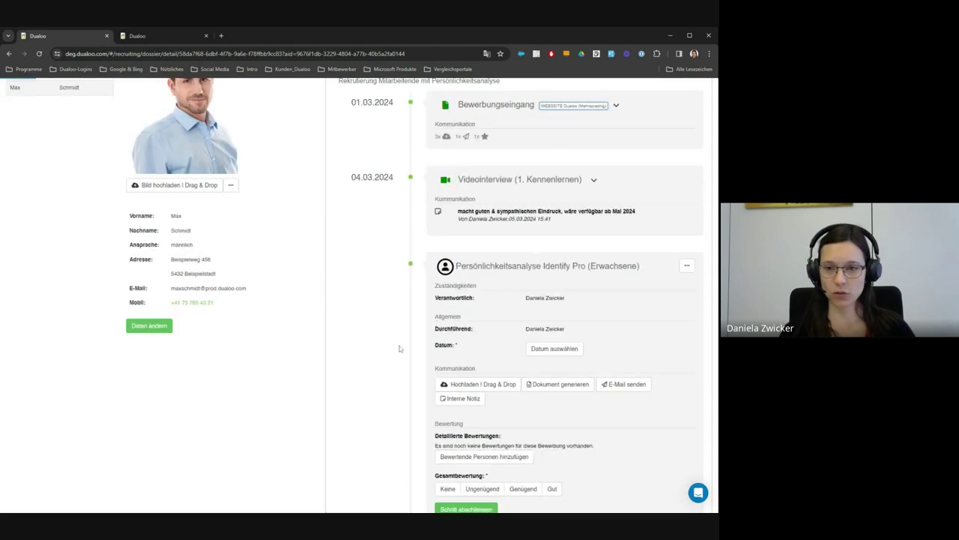
Step: Set the personality analysis step's date to 13.03.2024
scroll(399, 349, "down", 1)
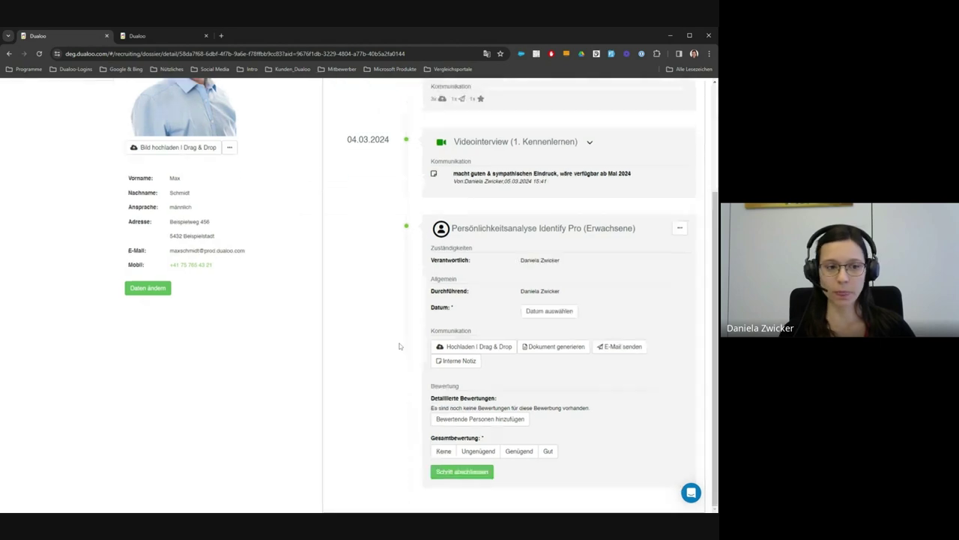
left_click(537, 311)
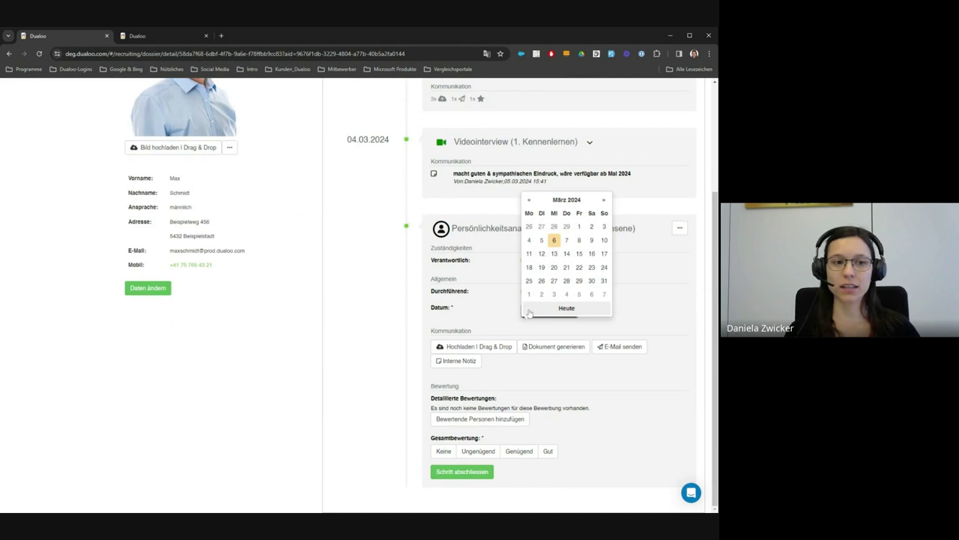
left_click(553, 253)
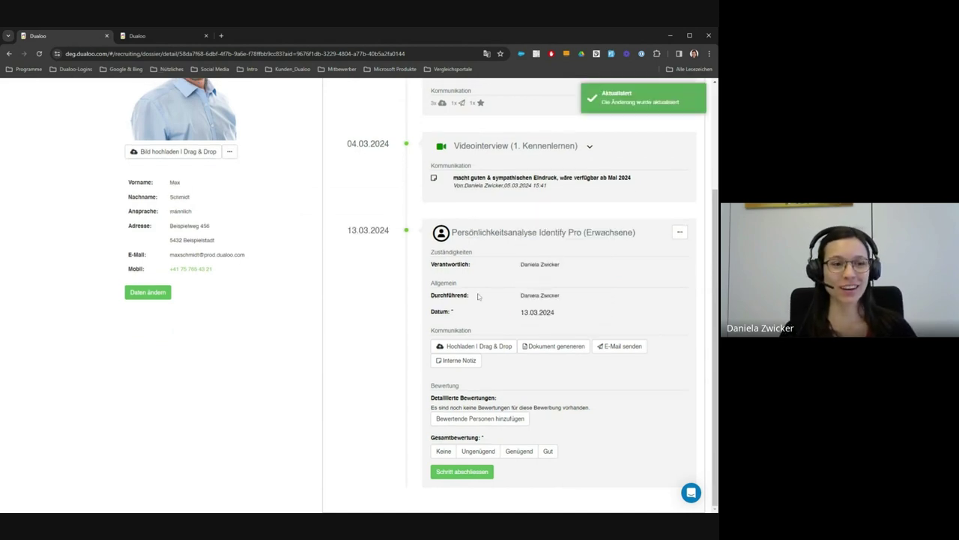
Step: Send the candidate an invitation e-mail using the Identify (Sie-Form) [EN] template
left_click(620, 347)
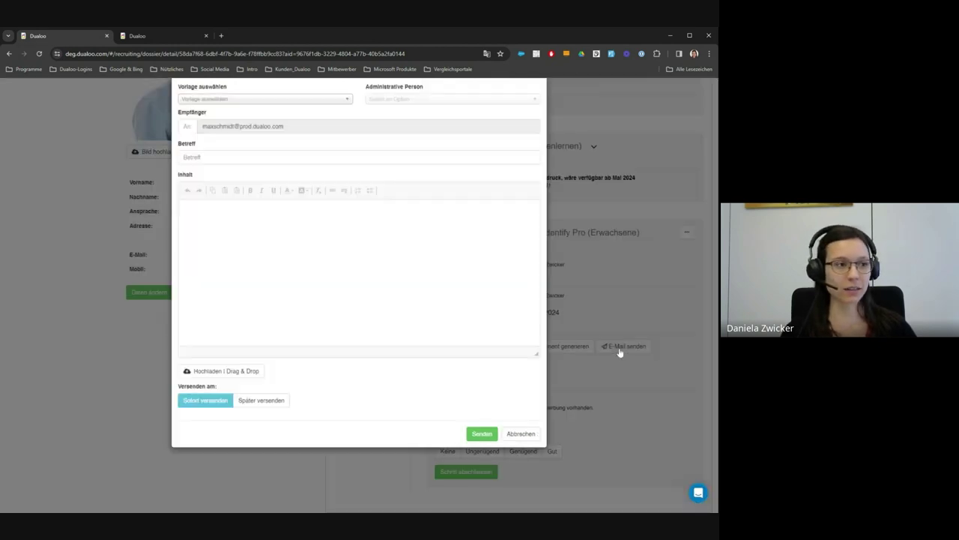
left_click(250, 114)
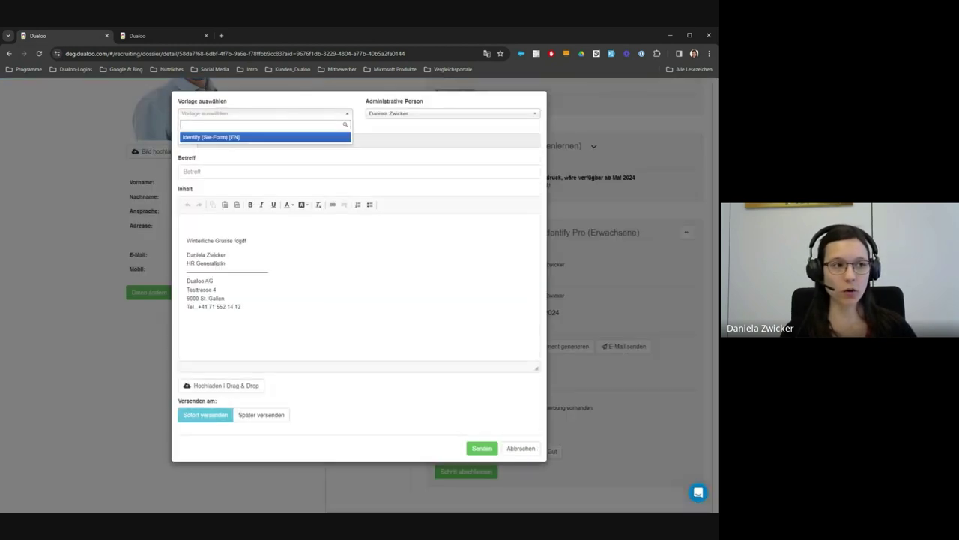
left_click(237, 138)
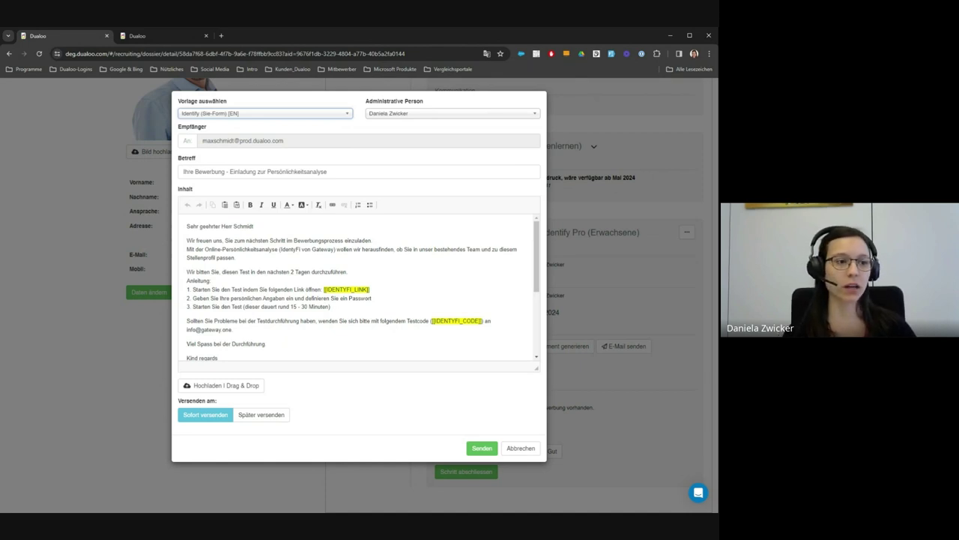
left_click(482, 448)
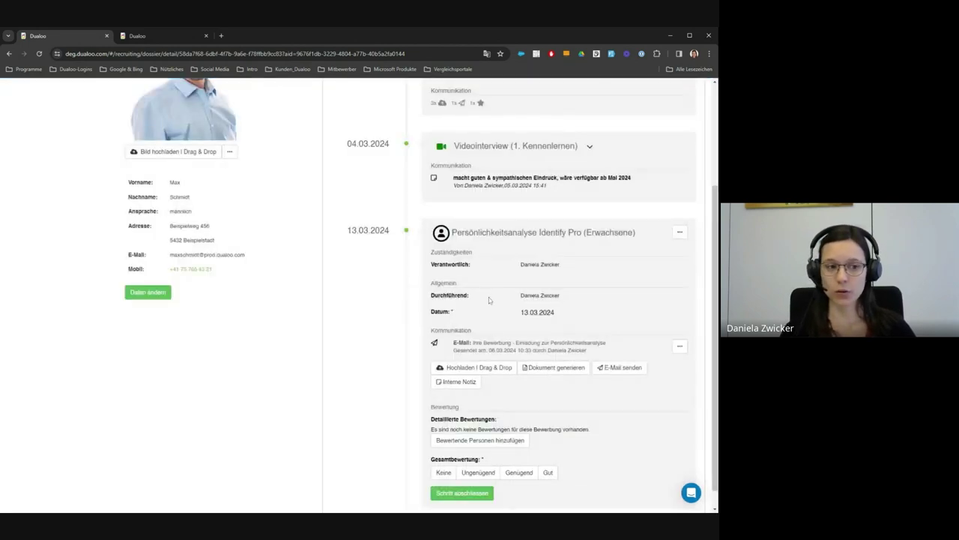
Step: Preview the sent invitation, copy its IdentyFi Pro test link, and follow it
left_click(461, 344)
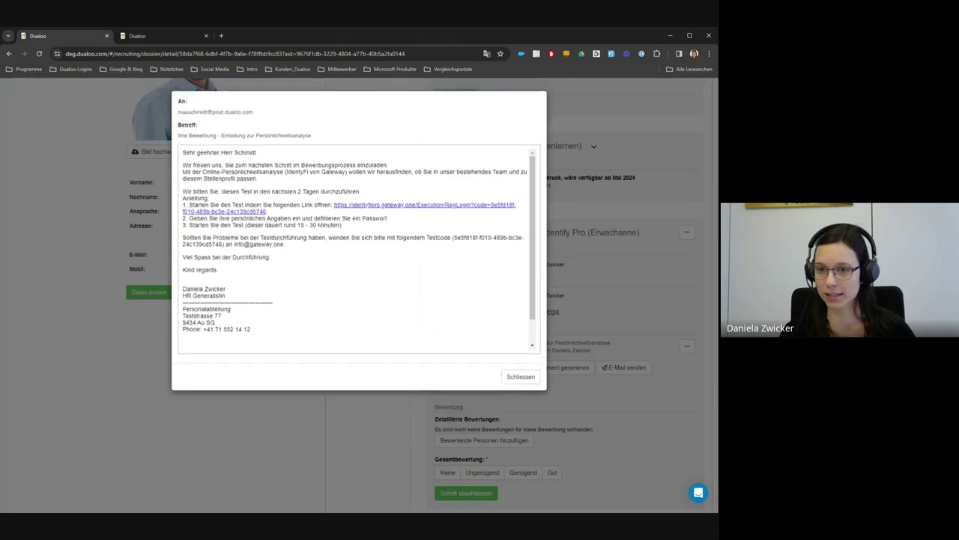
left_click_drag(335, 204, 267, 212)
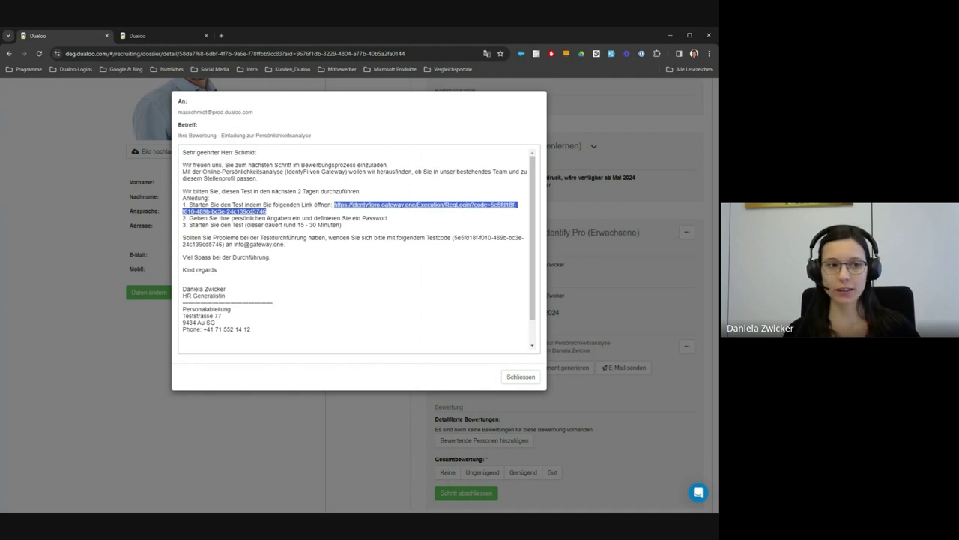
key("Escape")
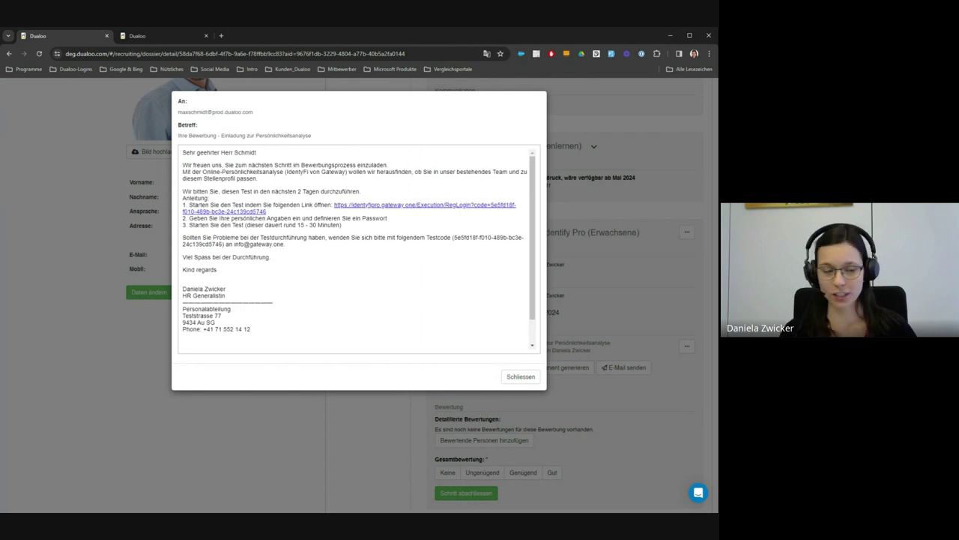
left_click(364, 206)
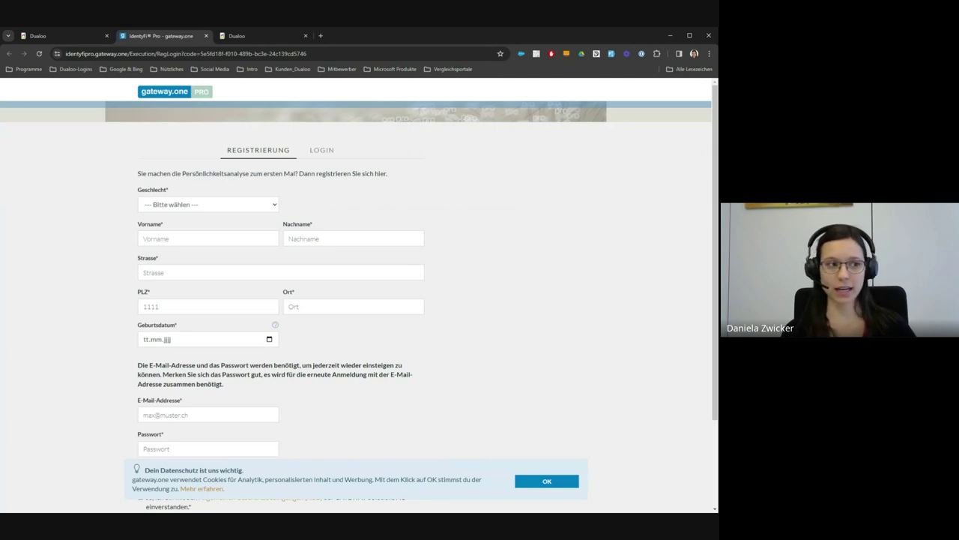
Step: Fill in gender männlich, the candidate's first and last name, street, postcode and town
left_click(258, 208)
left_click(220, 233)
left_click(219, 234)
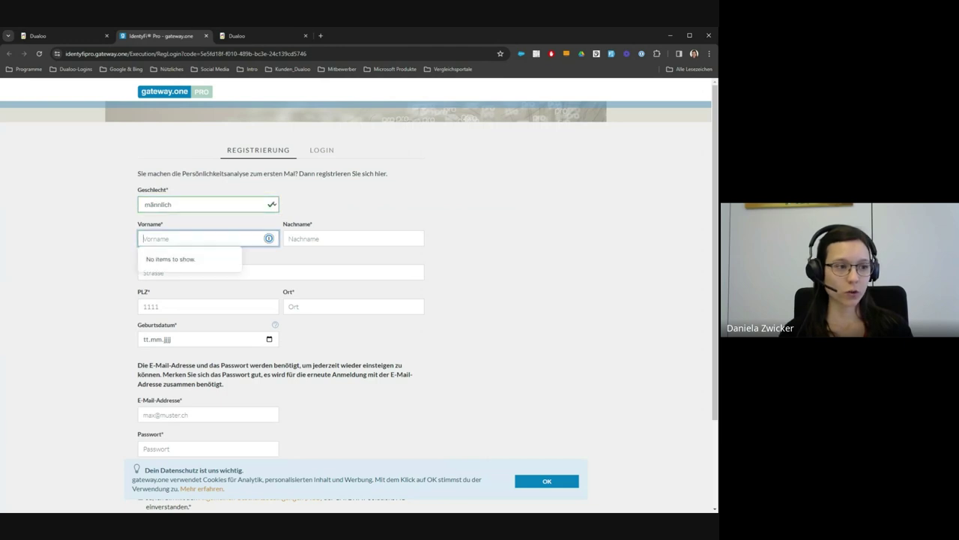
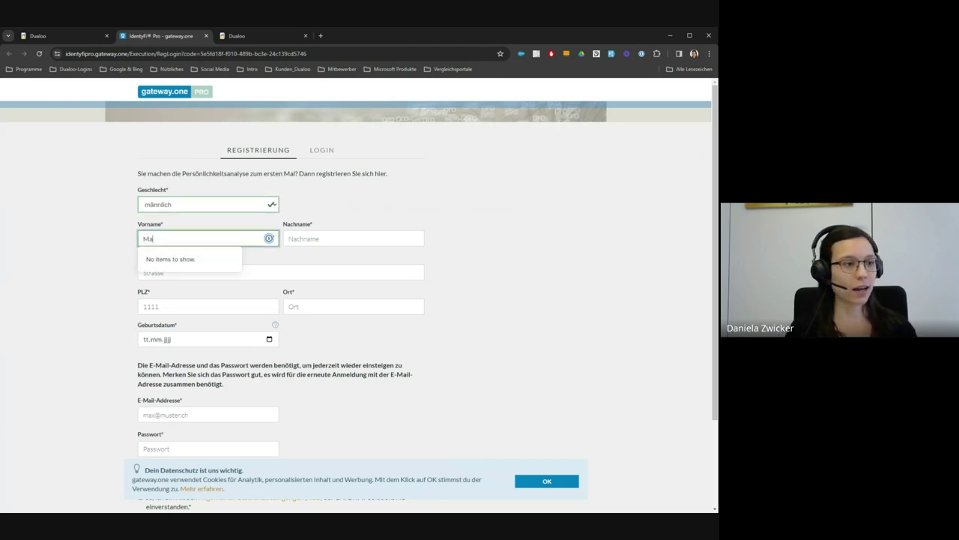
key("Tab")
key("Tab")
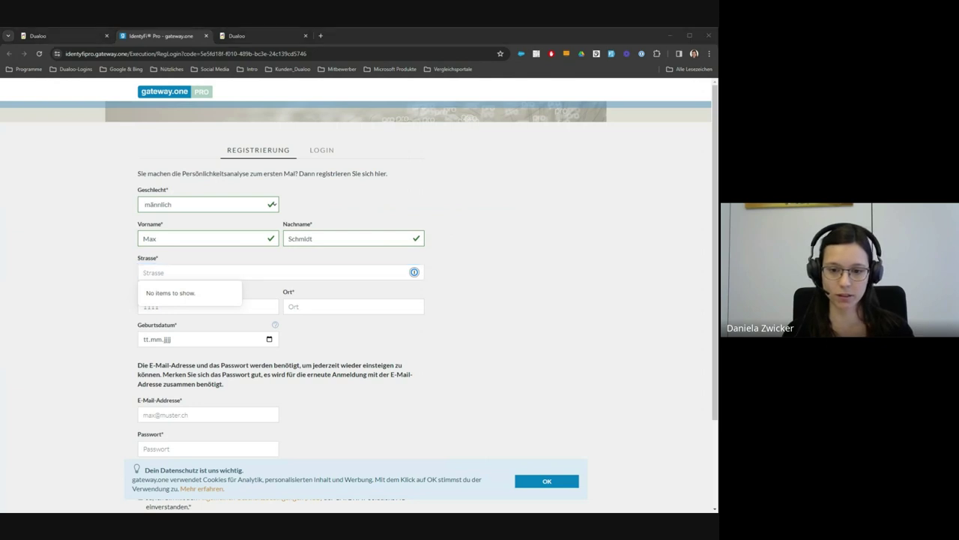
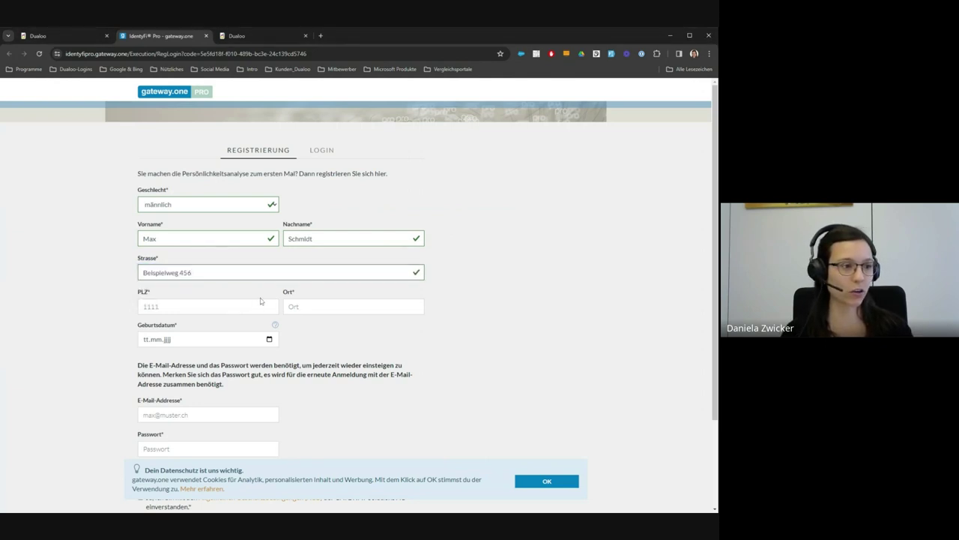
left_click(267, 305)
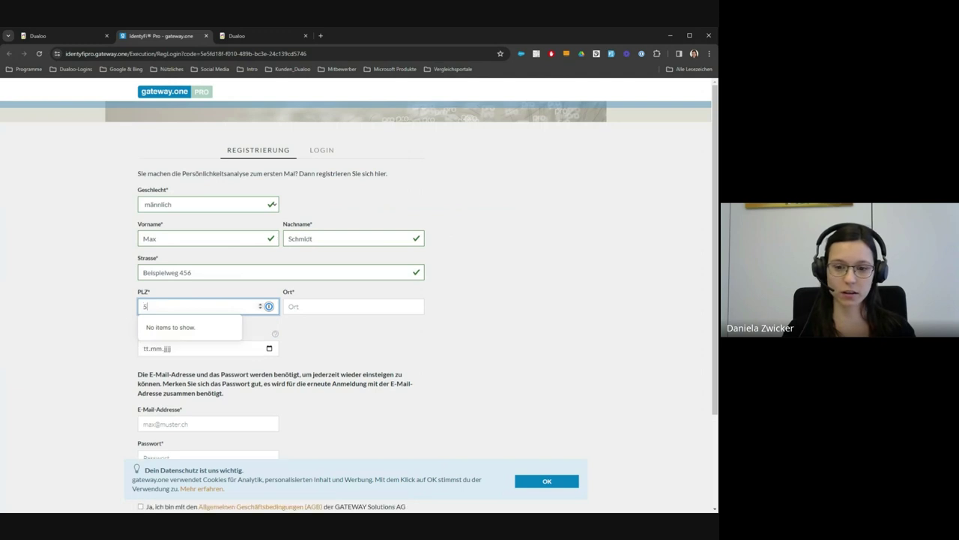
type("5432")
key("Tab")
type("Beispielstadt")
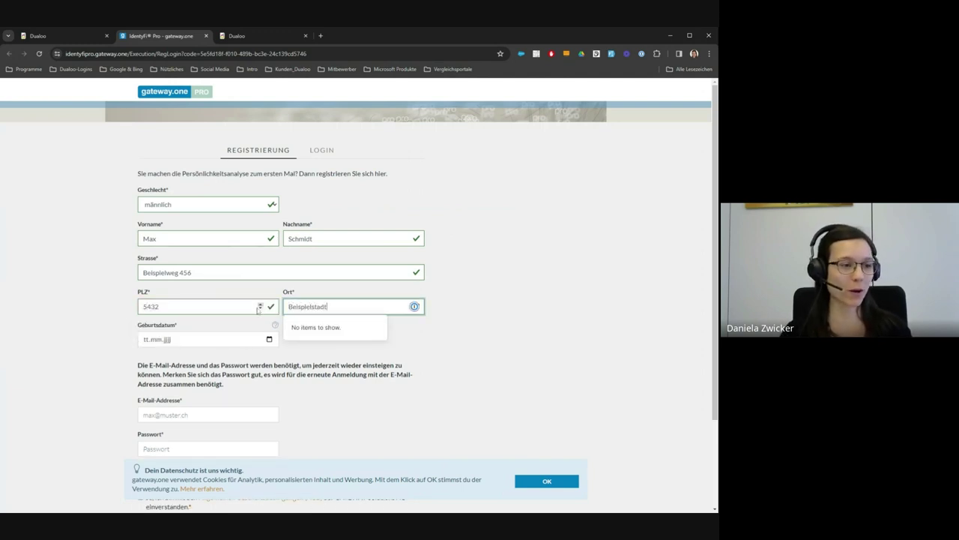
Step: Enter the candidate's birth date, e-mail address and a generated, saved password
left_click(253, 339)
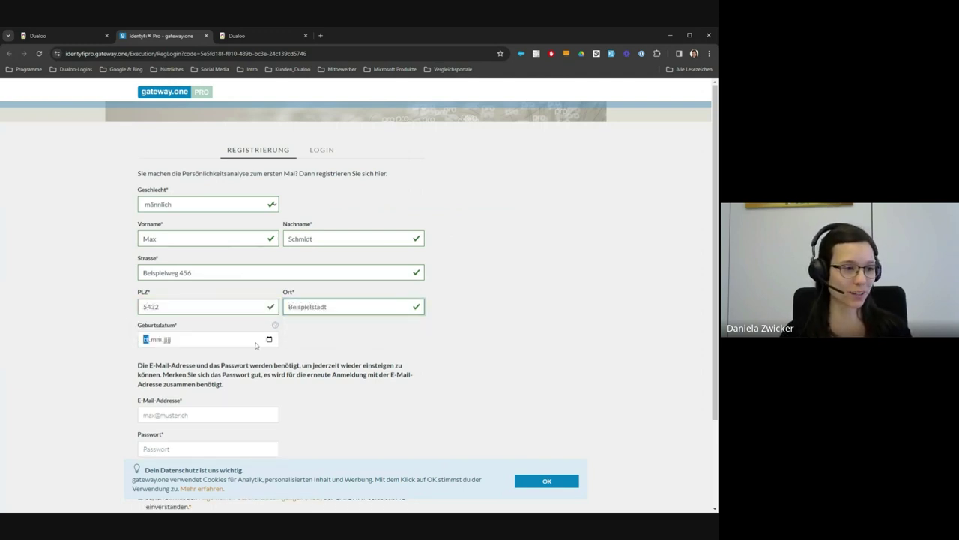
type("09.02.1994")
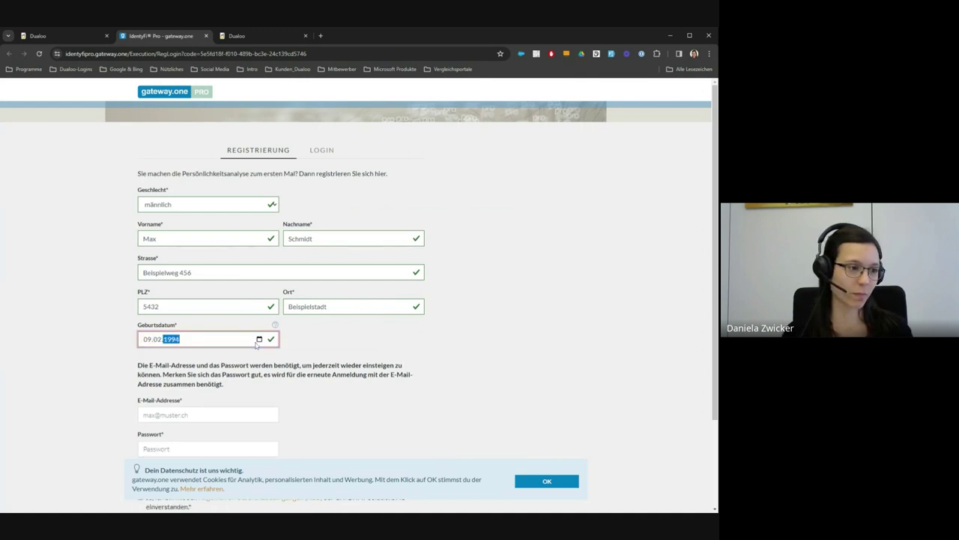
scroll(257, 357, "down", 1)
key("Tab")
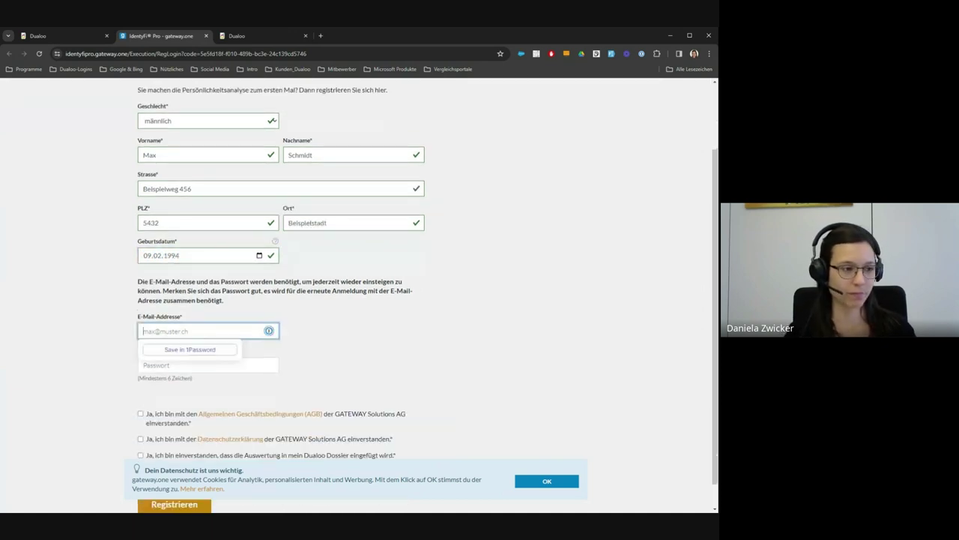
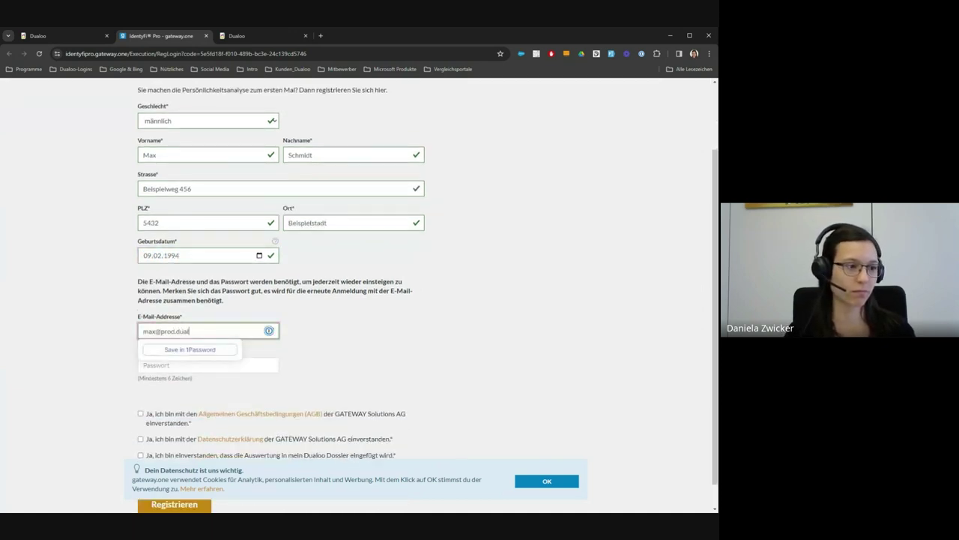
key("Tab")
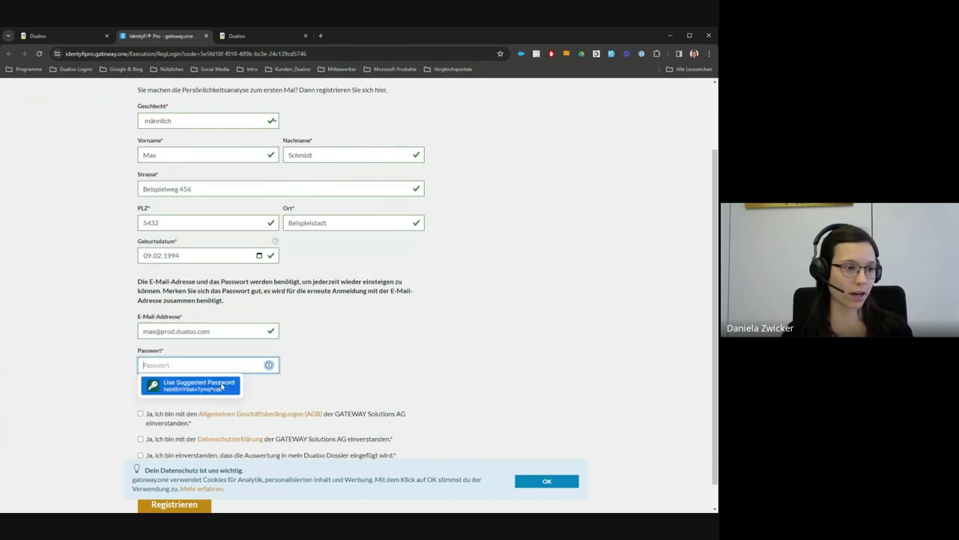
left_click(196, 384)
left_click(425, 386)
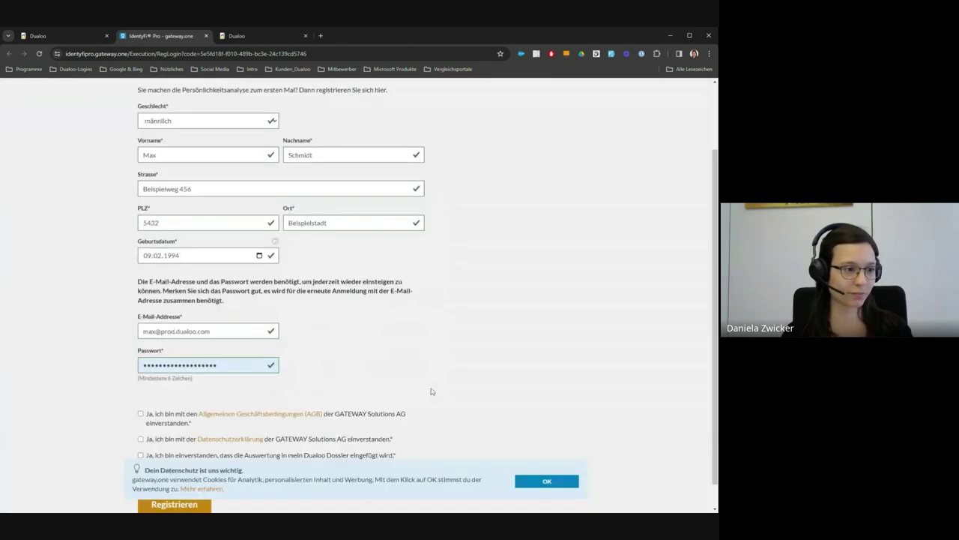
Step: Accept the dossier, privacy and terms consents, dismiss the cookie notice, and register
scroll(487, 397, "down", 1)
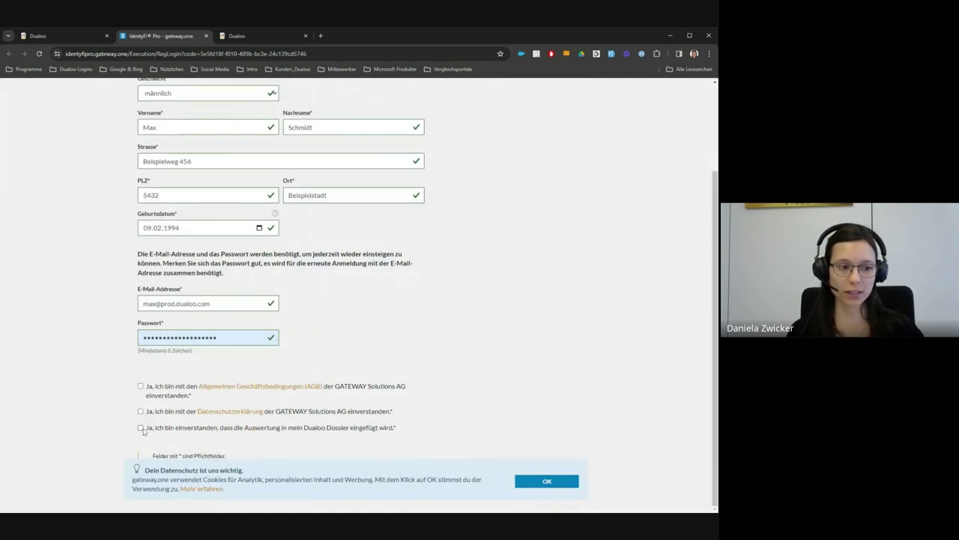
left_click(141, 429)
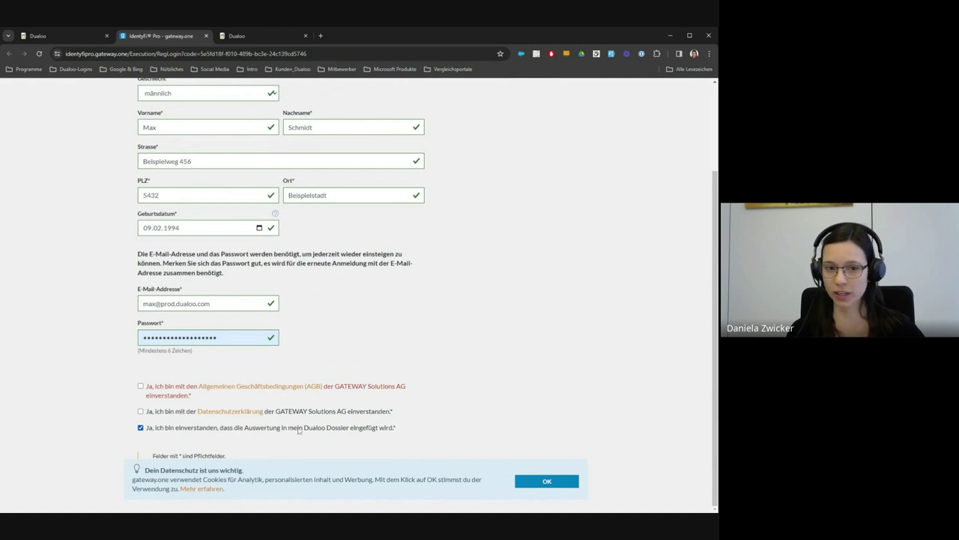
left_click(141, 411)
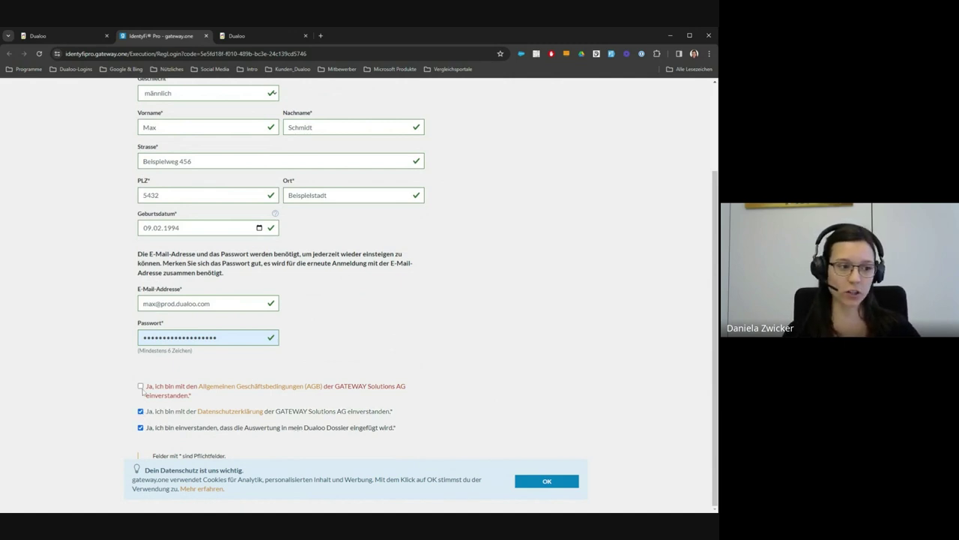
left_click(141, 386)
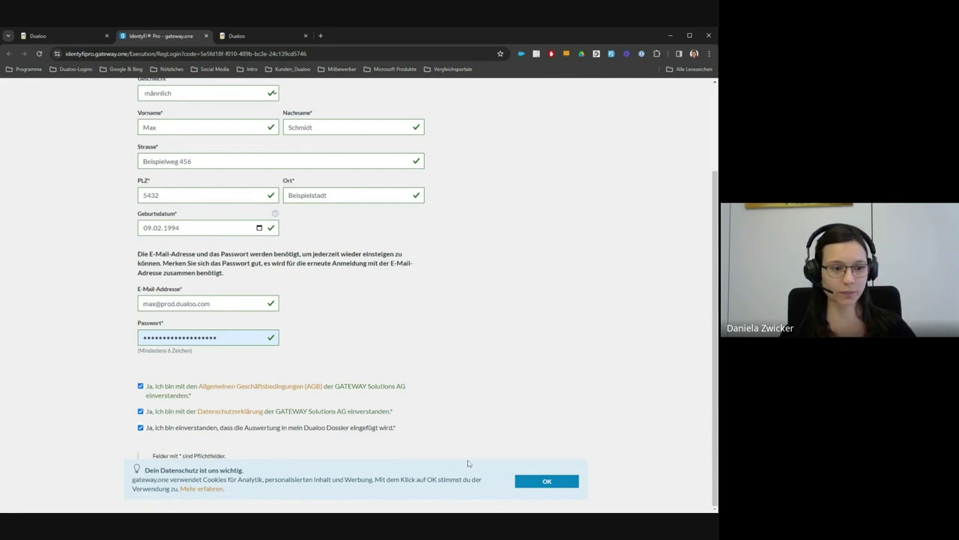
left_click(527, 485)
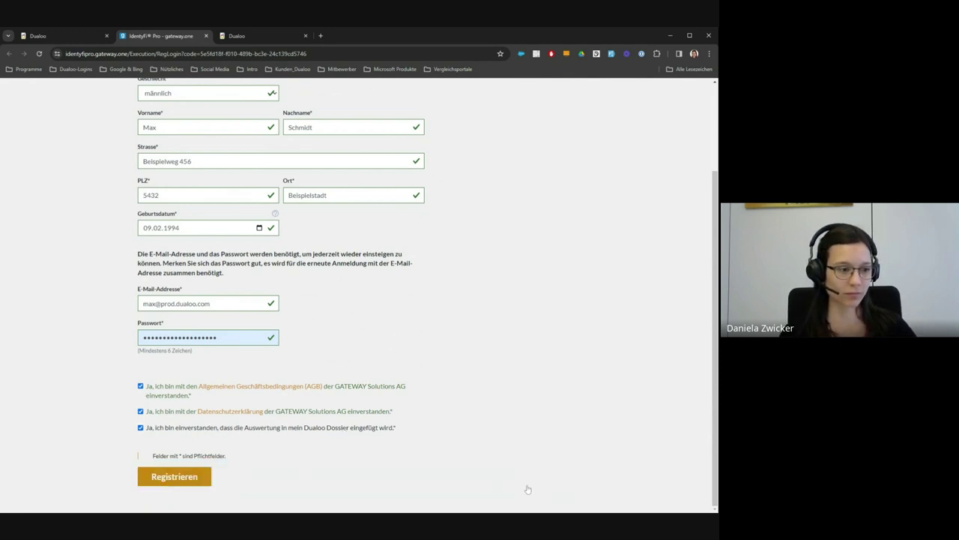
left_click(174, 476)
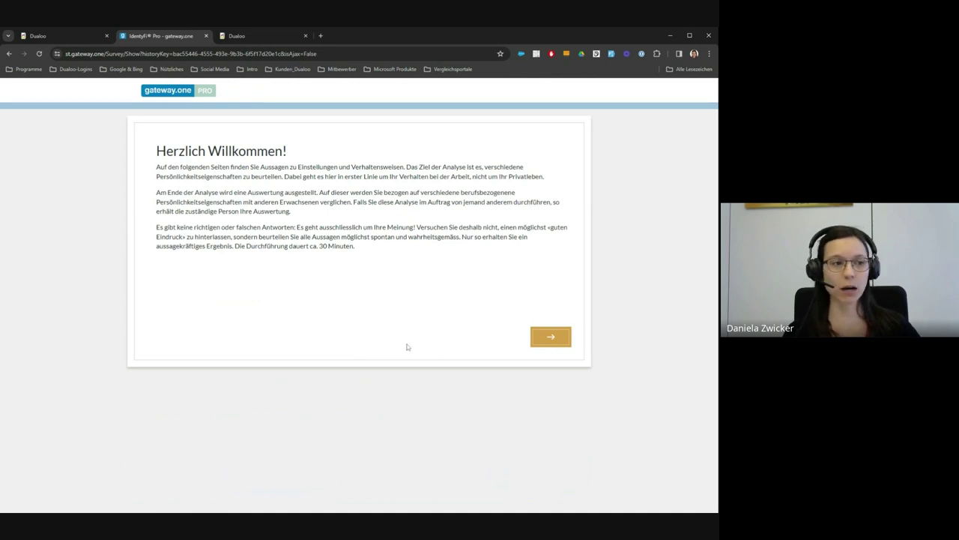
Step: Set the background to Banken und Versicherungen, Teamleitung and Maturität
left_click_drag(288, 246, 371, 271)
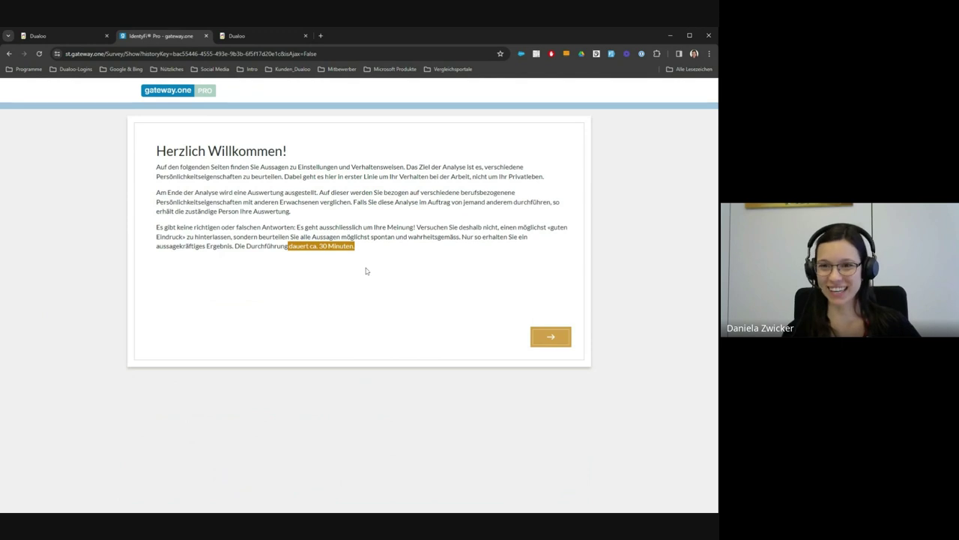
left_click(549, 338)
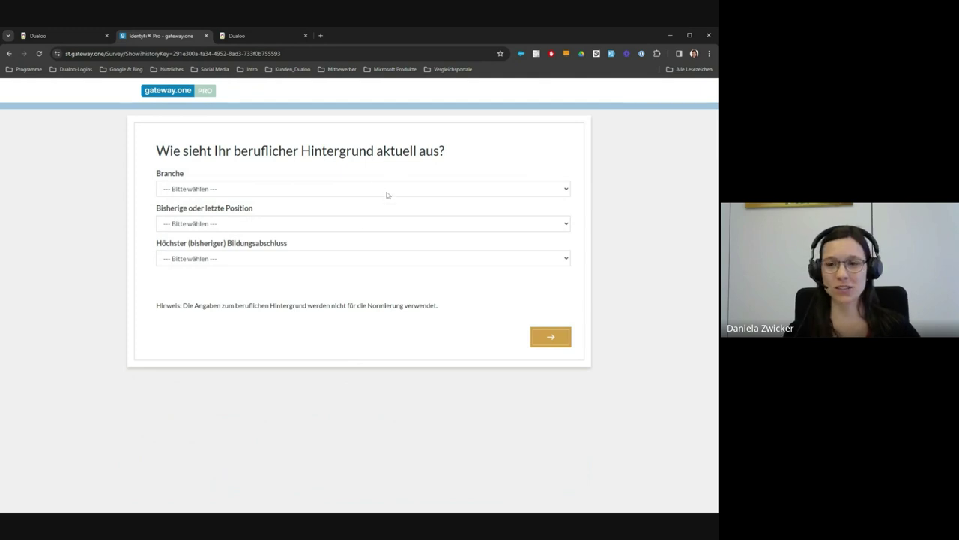
left_click(386, 193)
left_click(379, 212)
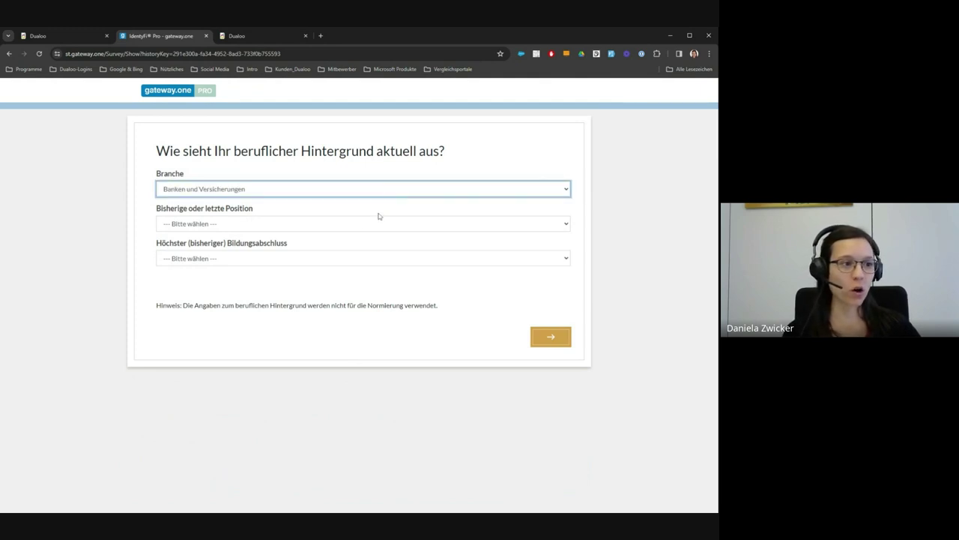
left_click(373, 228)
left_click(360, 260)
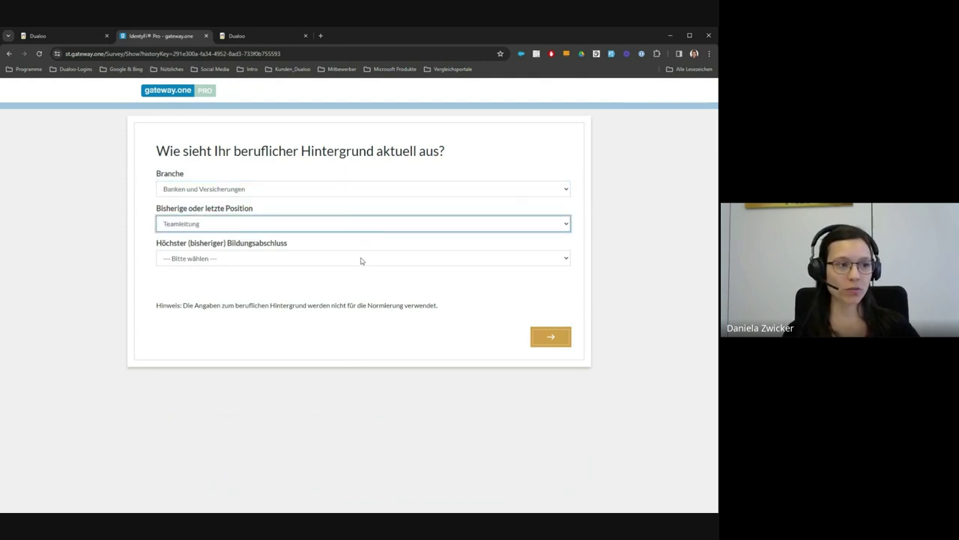
left_click(358, 264)
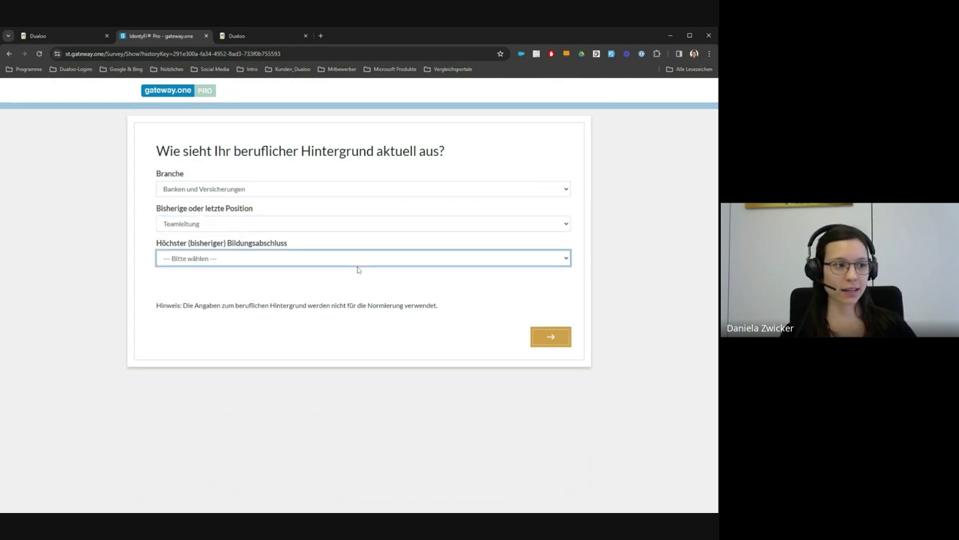
left_click(358, 269)
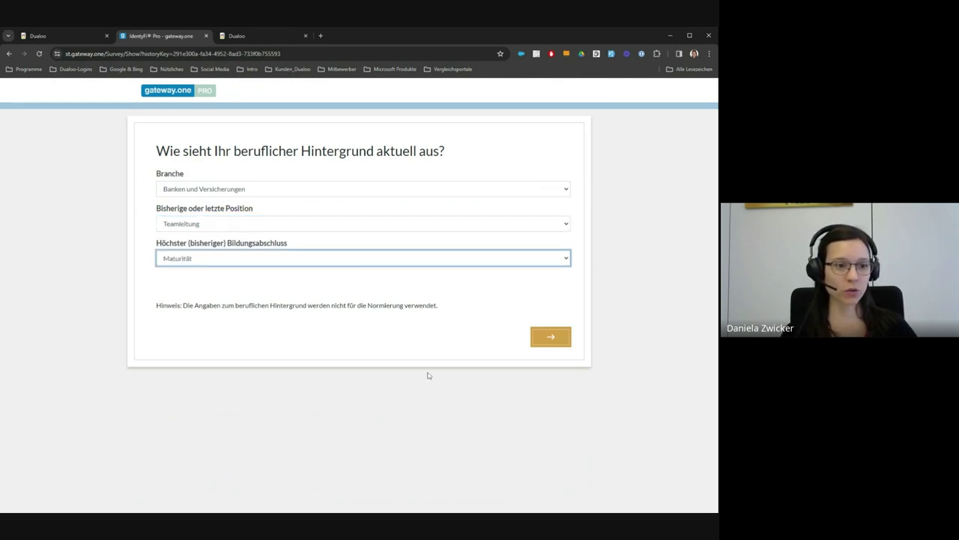
Step: Continue past the example page and rate the first two statements 'vollkommen zu' and 'gar nicht zu'
left_click(550, 338)
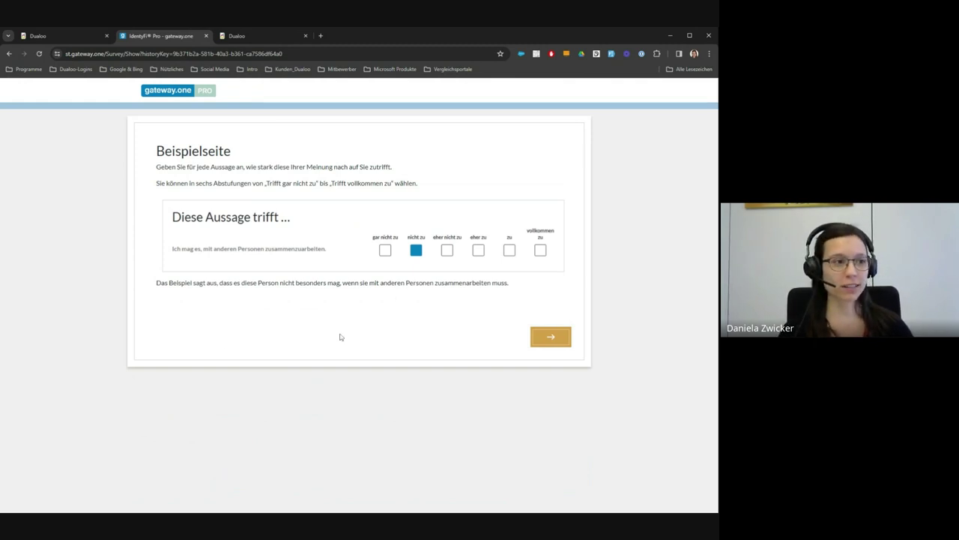
left_click(551, 338)
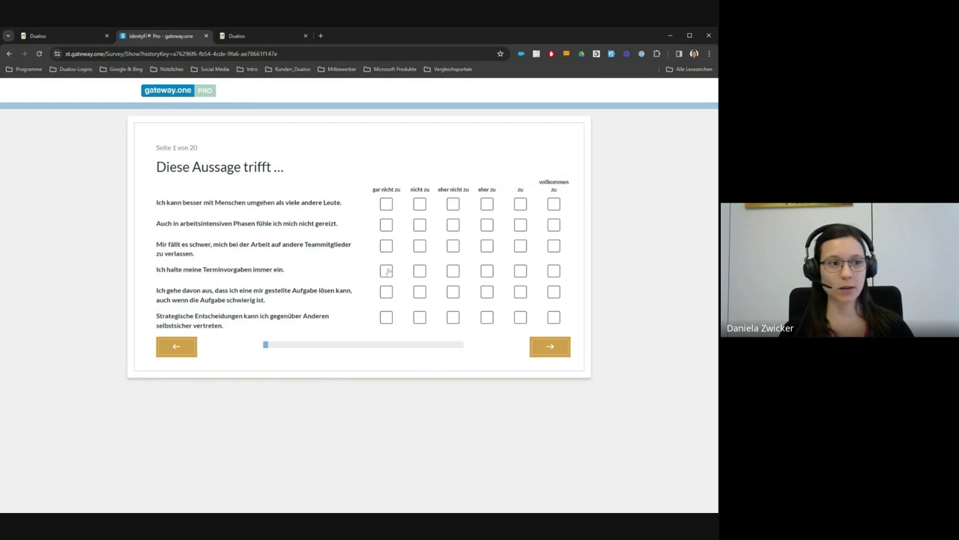
left_click(555, 209)
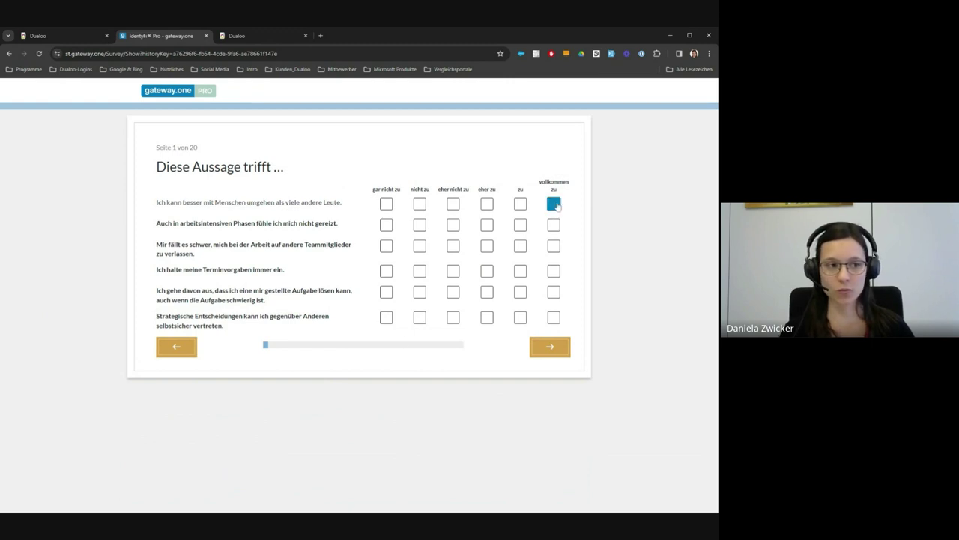
left_click(386, 227)
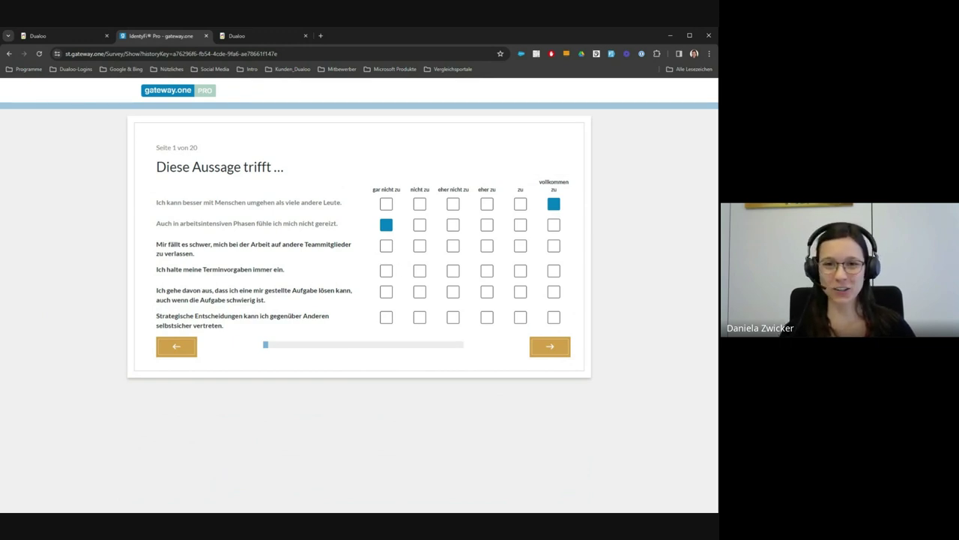
Step: Return to the dossier list and open the second candidate's dossier at her Persönlichkeitsanalyse step
left_click(63, 37)
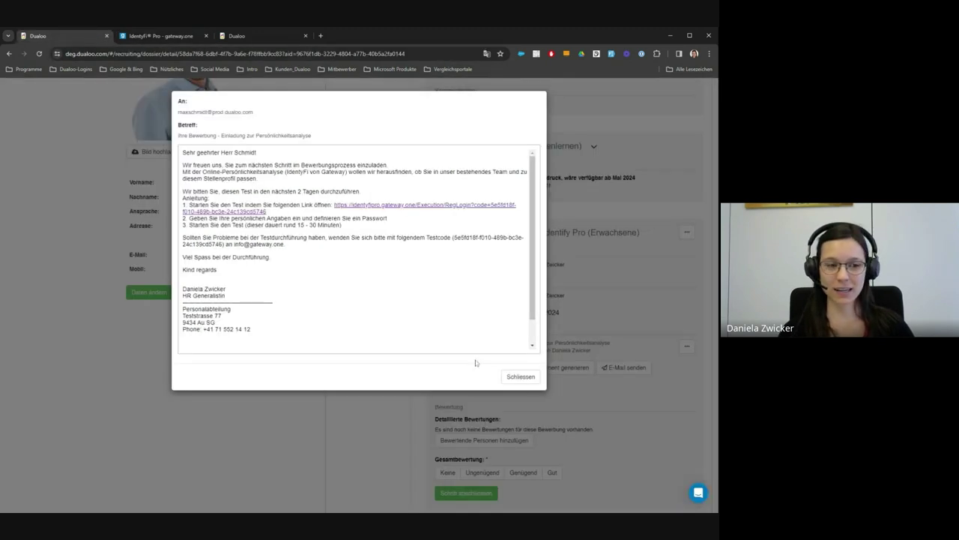
left_click(521, 376)
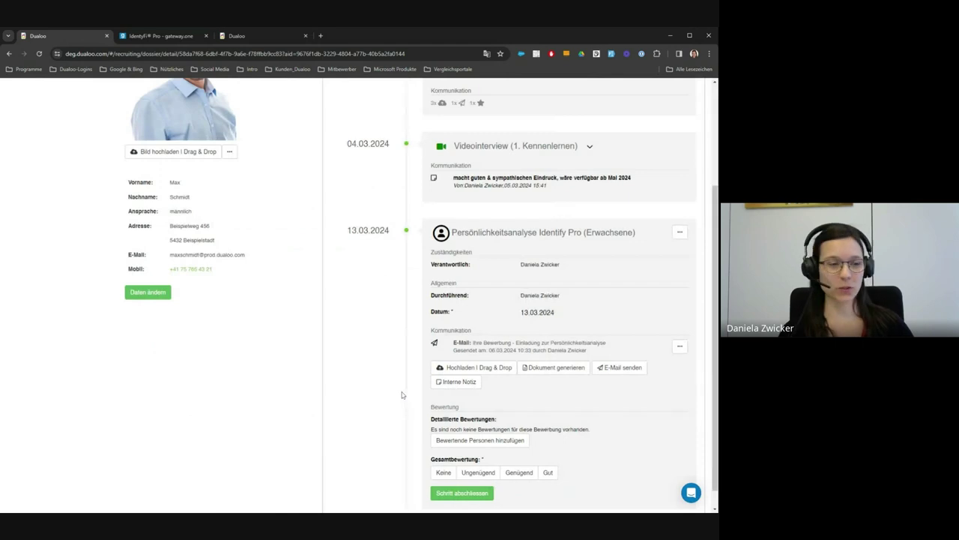
scroll(401, 393, "up", 3)
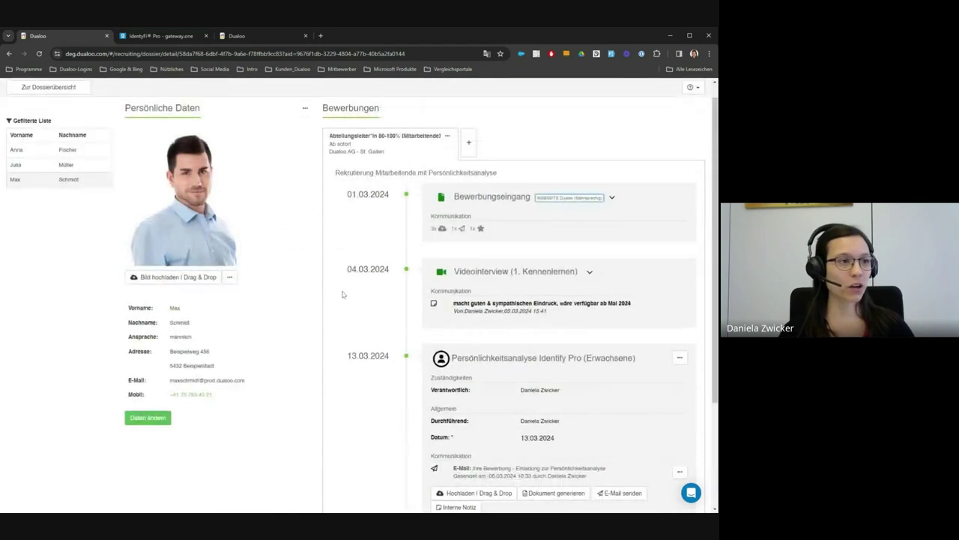
scroll(343, 294, "up", 1)
left_click(45, 104)
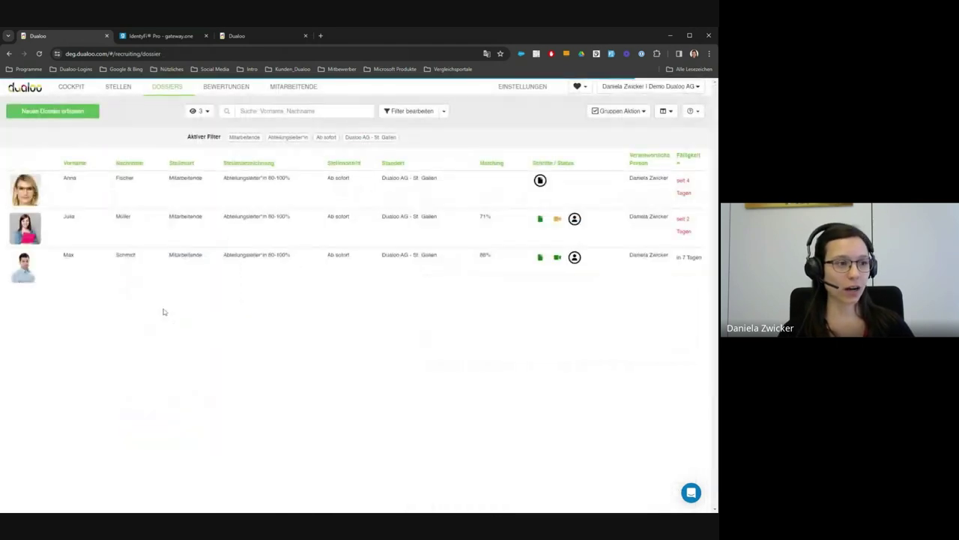
left_click(276, 236)
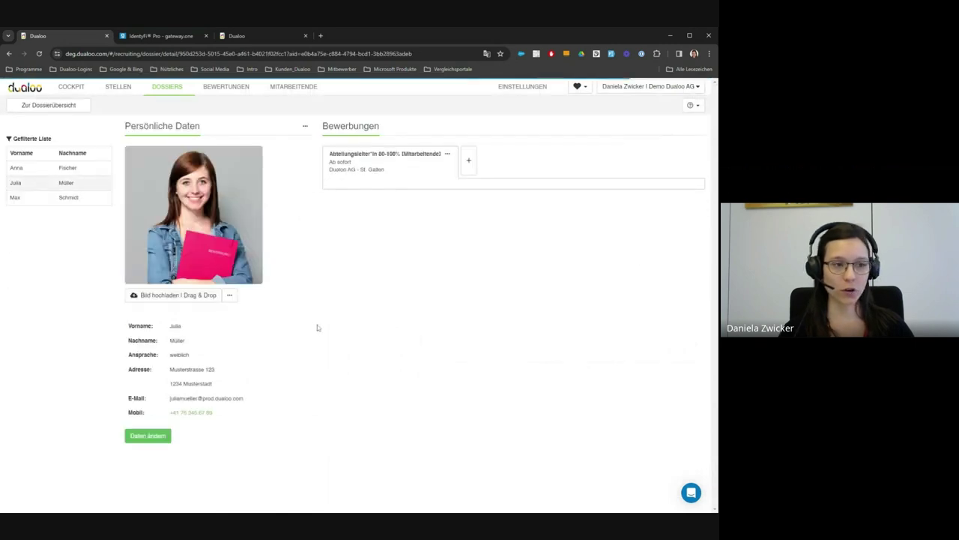
scroll(317, 326, "down", 1)
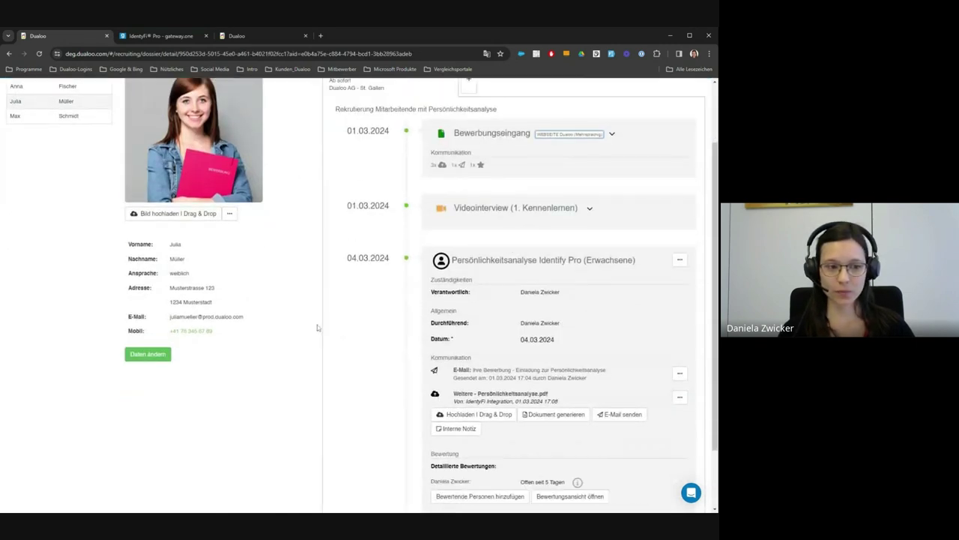
scroll(317, 325, "down", 1)
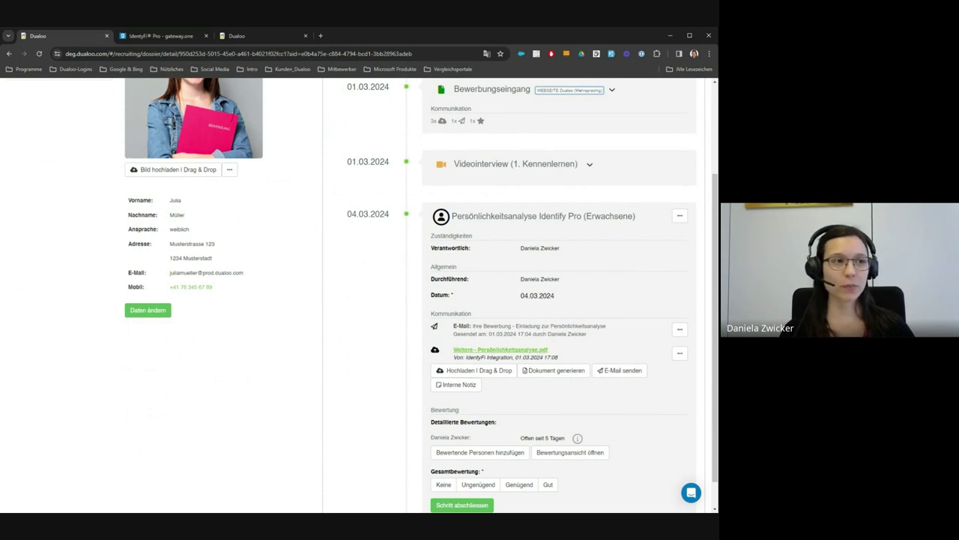
Step: Read through 'Weitere - Persönlichkeitsanalyse.pdf' in its own tab, then return to the dossier
left_click(500, 350)
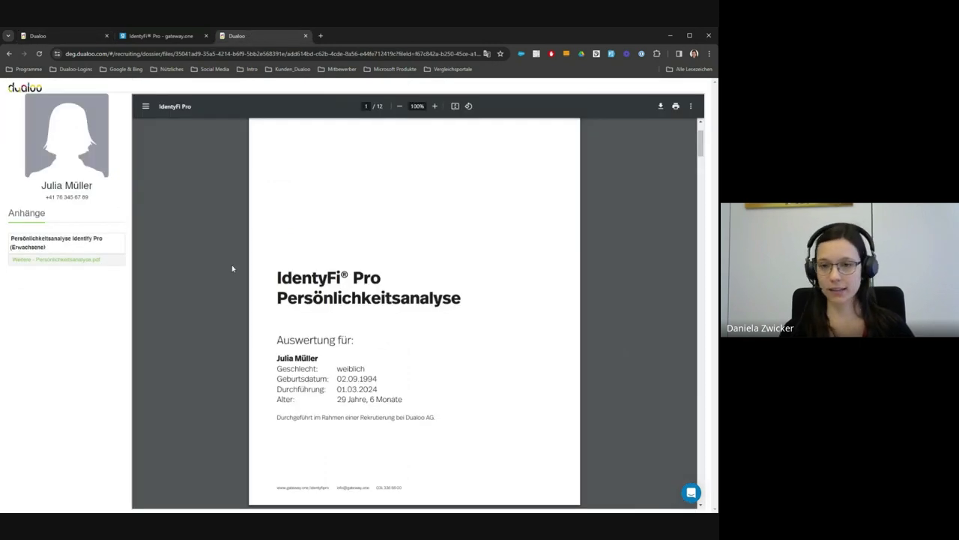
scroll(233, 266, "down", 2)
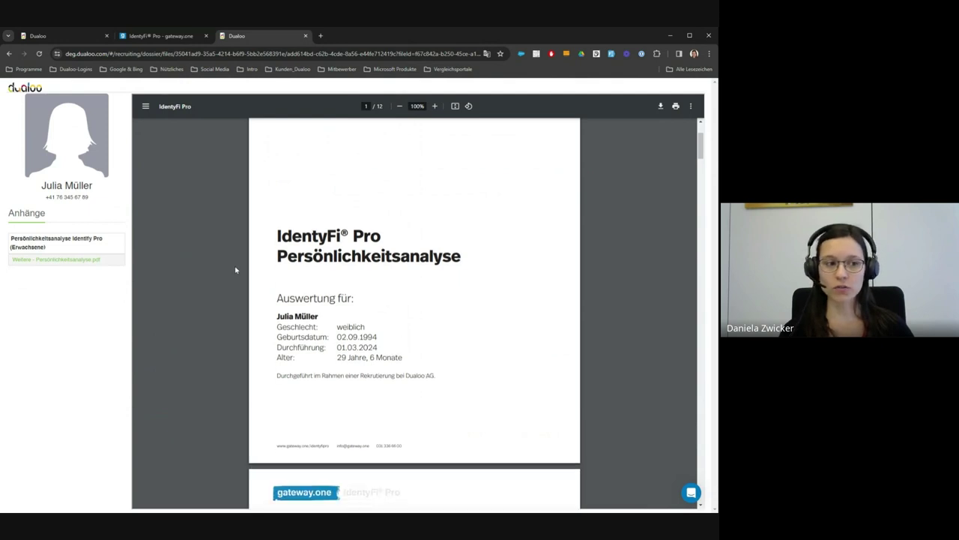
scroll(236, 269, "down", 1)
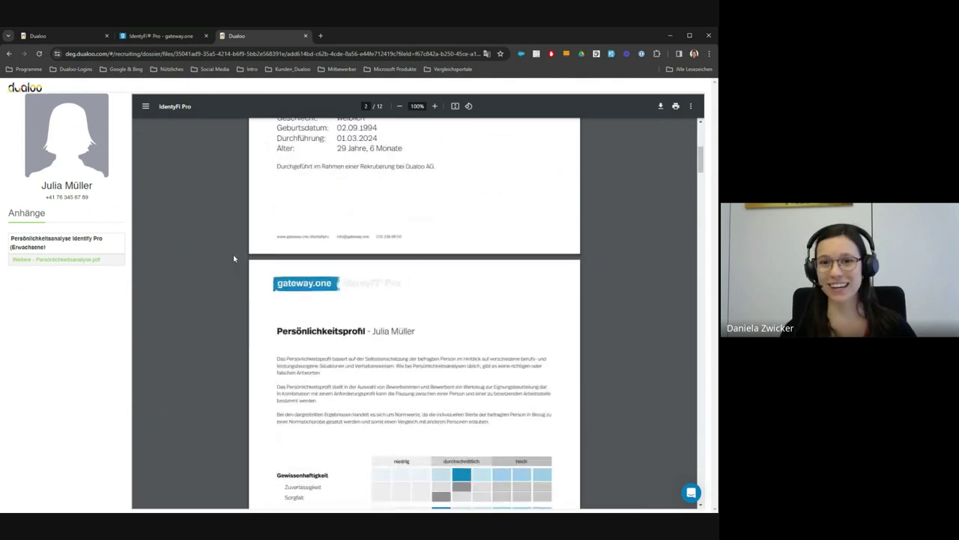
scroll(235, 256, "down", 2)
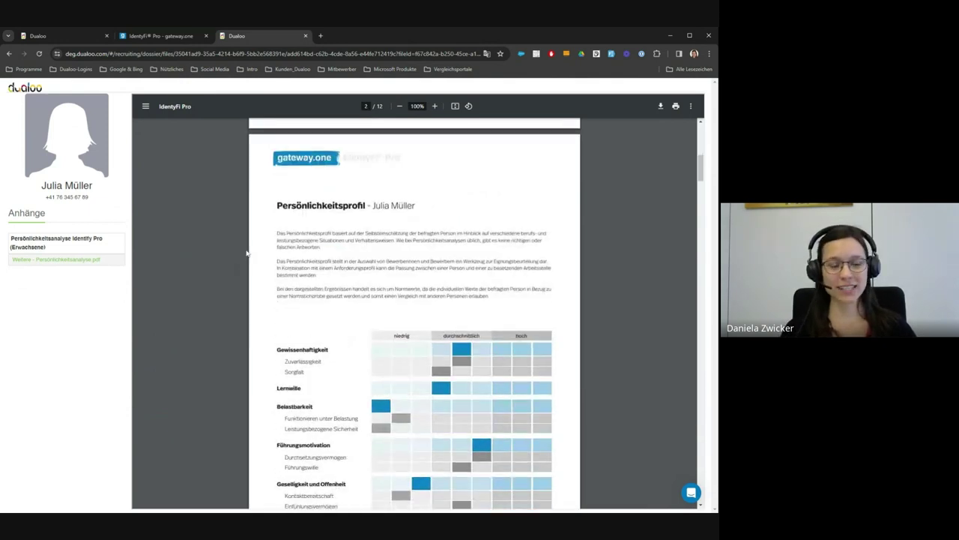
scroll(246, 253, "down", 1)
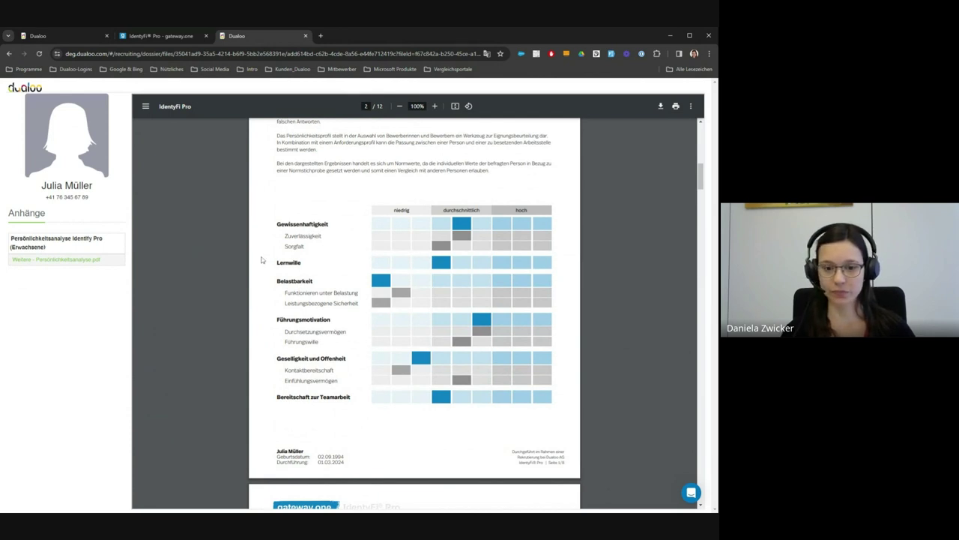
left_click(45, 35)
scroll(418, 345, "down", 1)
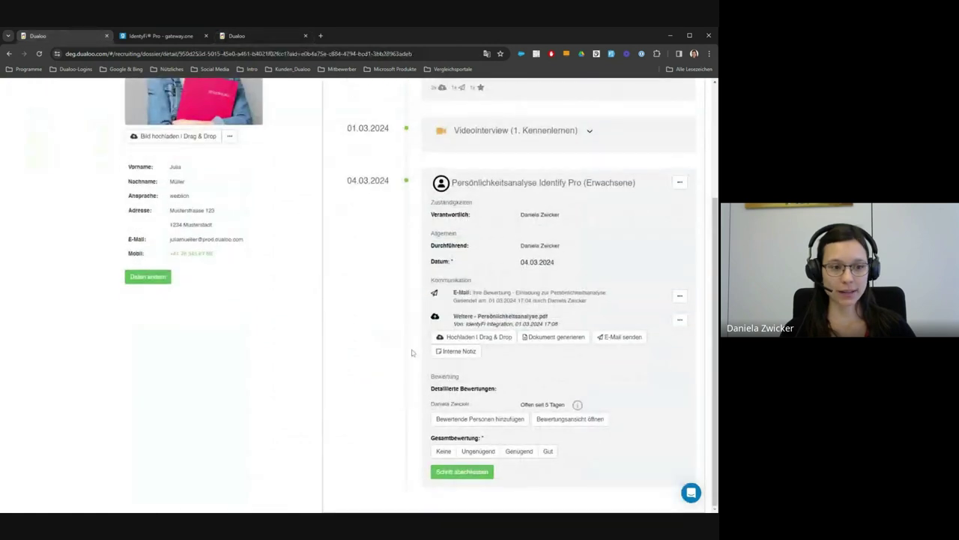
Step: Review the analysis rating view with Gewissenhaftigkeit 4 and Lernwille 3, opening Lernwille's comment
left_click_drag(440, 401, 475, 404)
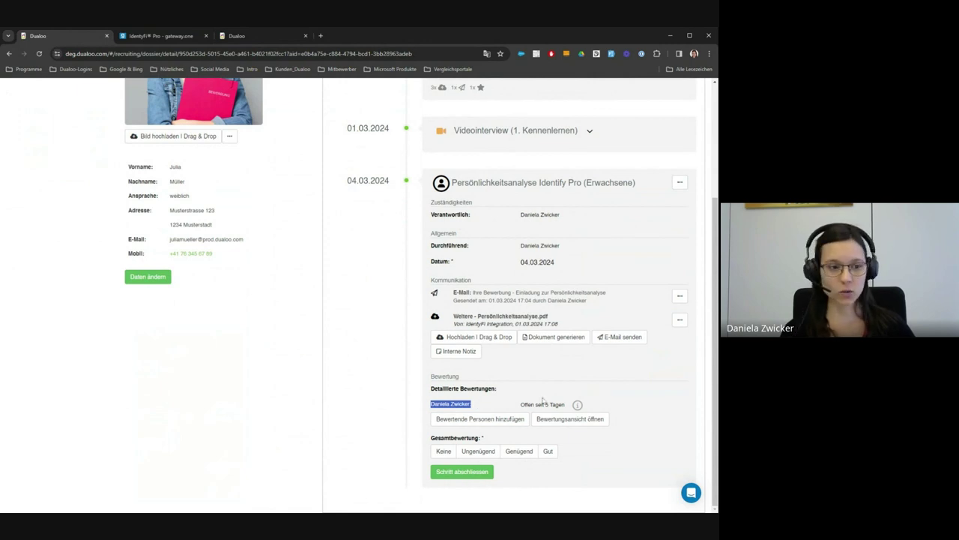
left_click(569, 419)
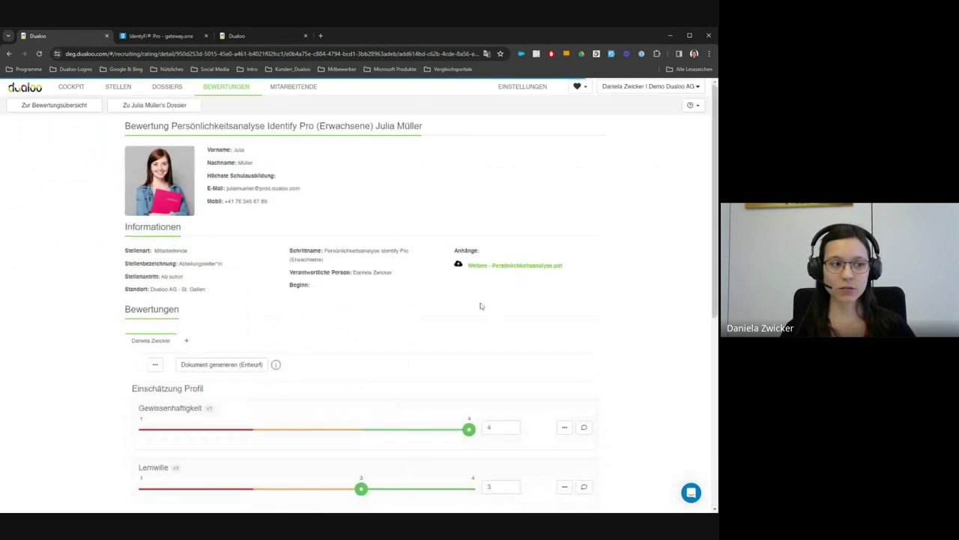
scroll(481, 306, "down", 3)
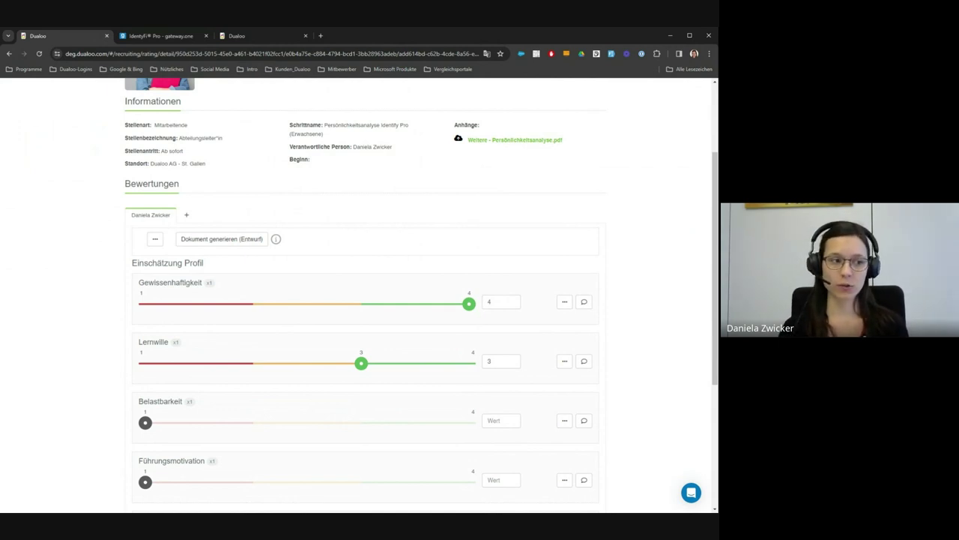
scroll(497, 337, "down", 1)
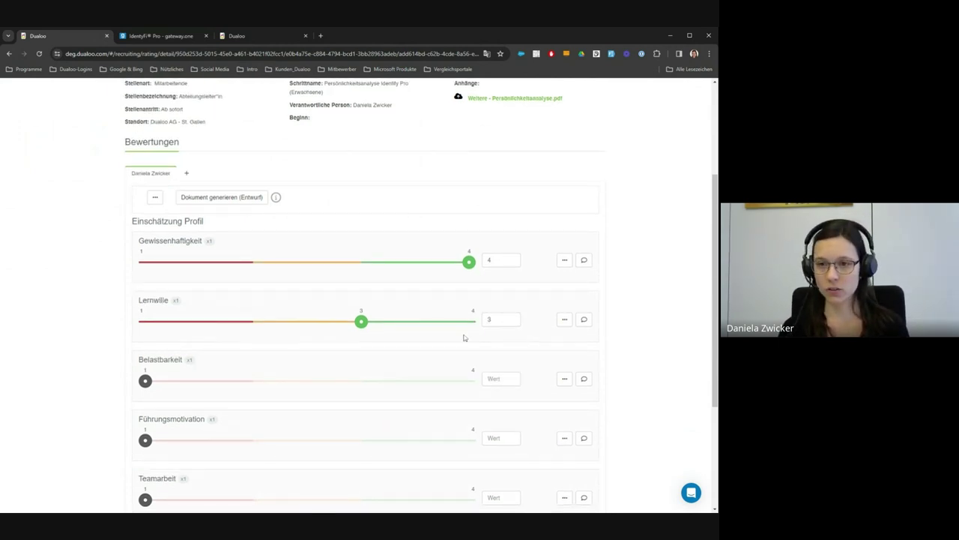
left_click(584, 319)
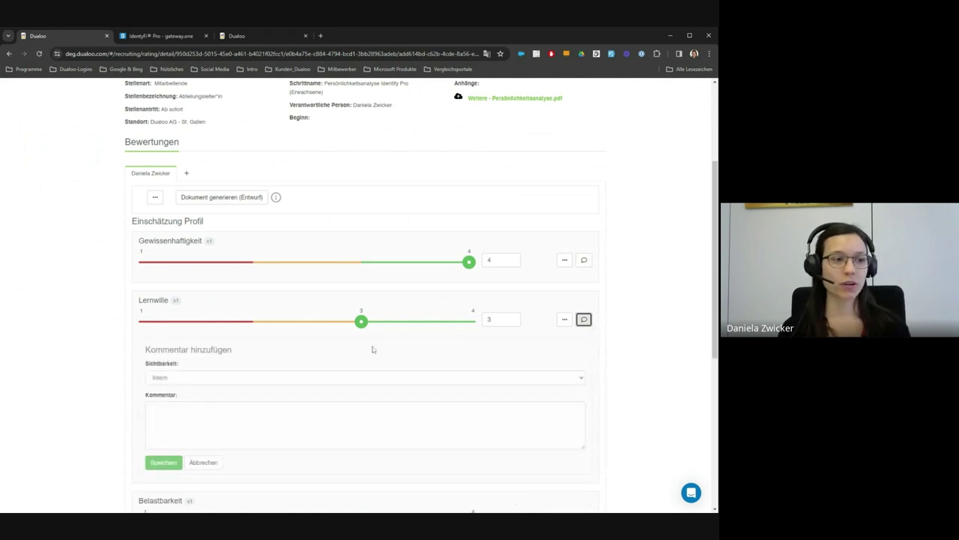
scroll(371, 347, "down", 2)
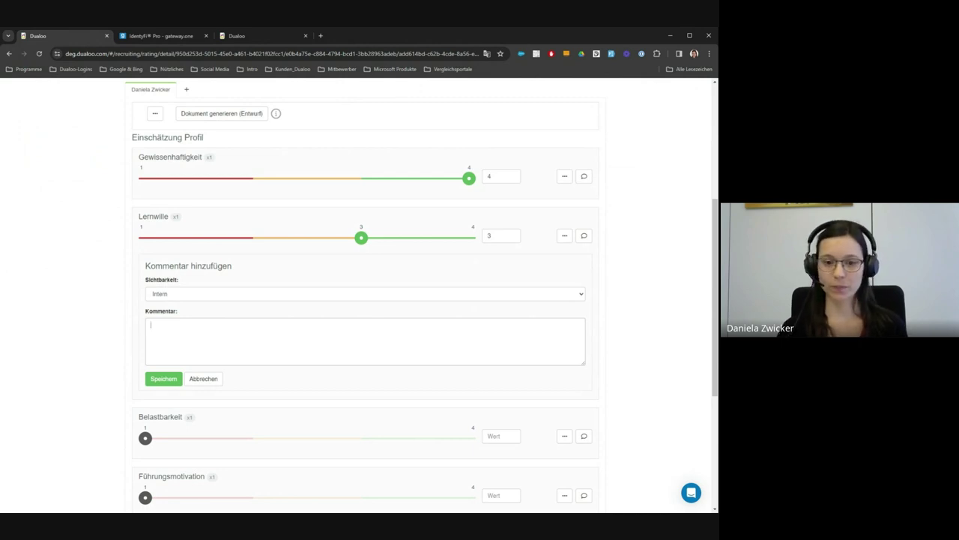
scroll(188, 159, "up", 4)
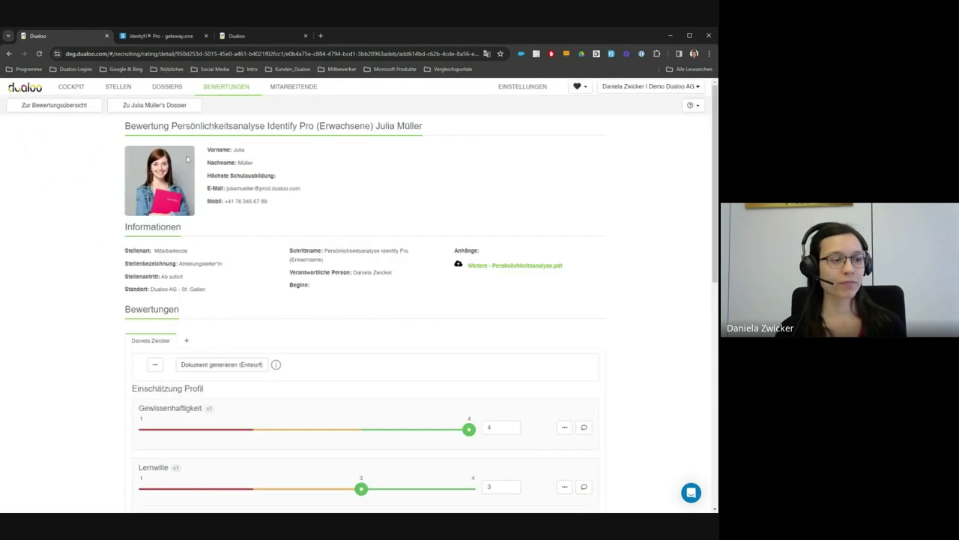
Step: Give the personality analysis an overall Gut rating and open its step-completion dialog
left_click(187, 159)
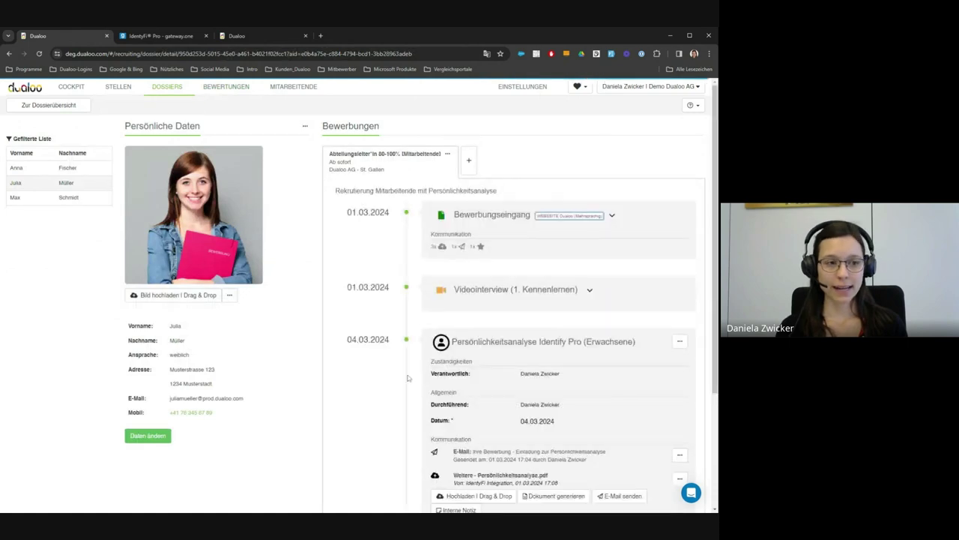
scroll(408, 378, "down", 2)
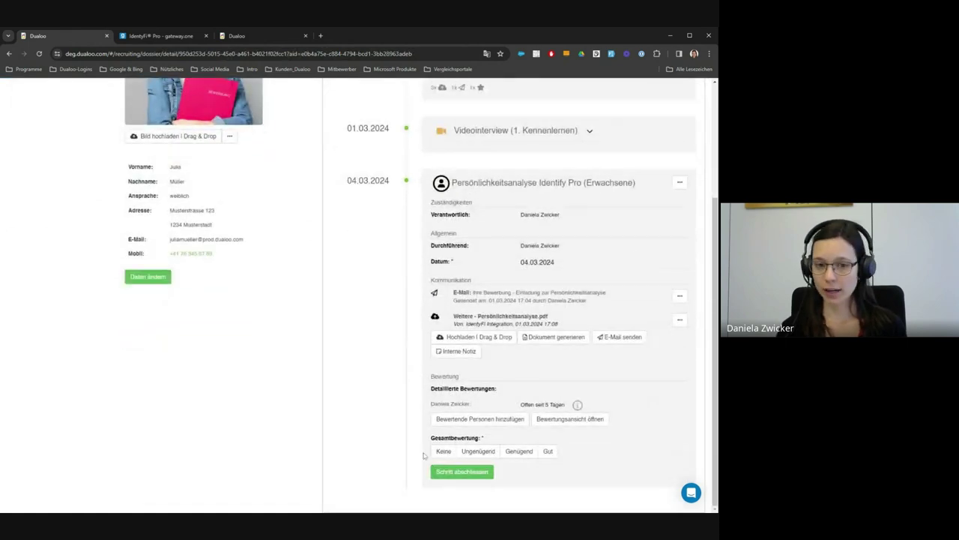
left_click(547, 451)
left_click(465, 471)
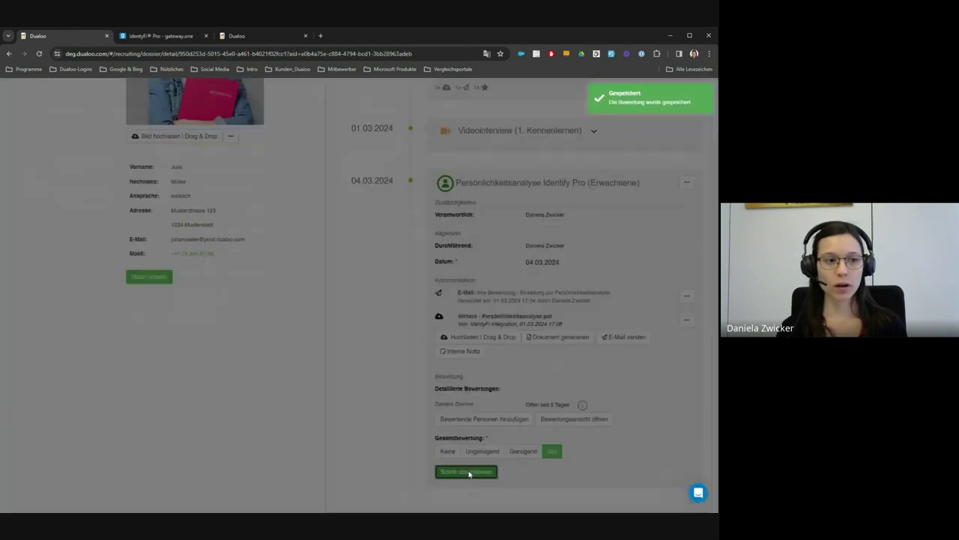
left_click(347, 171)
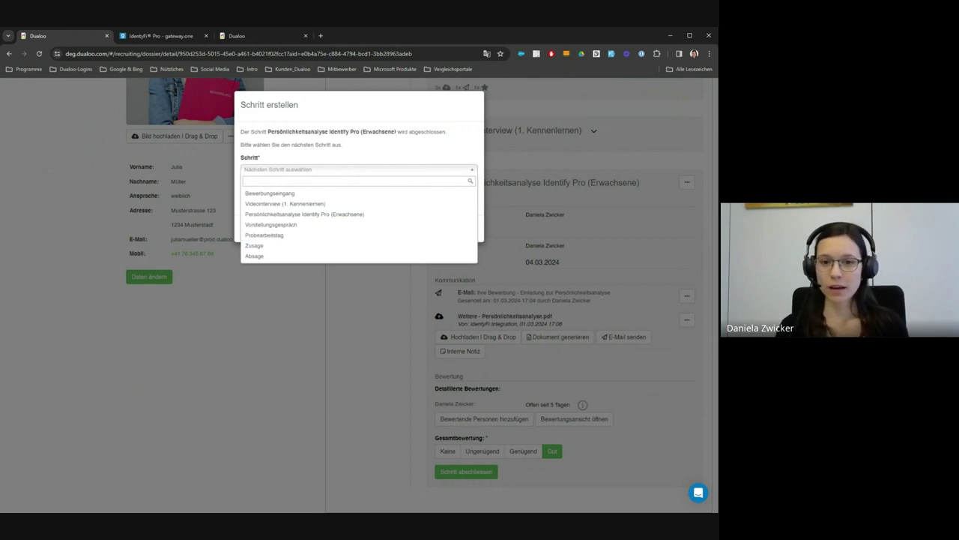
left_click(432, 168)
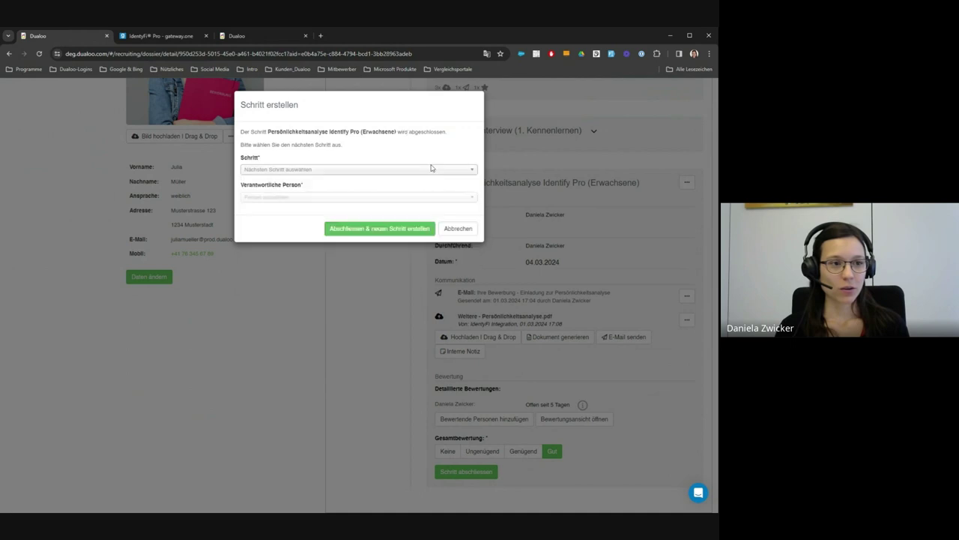